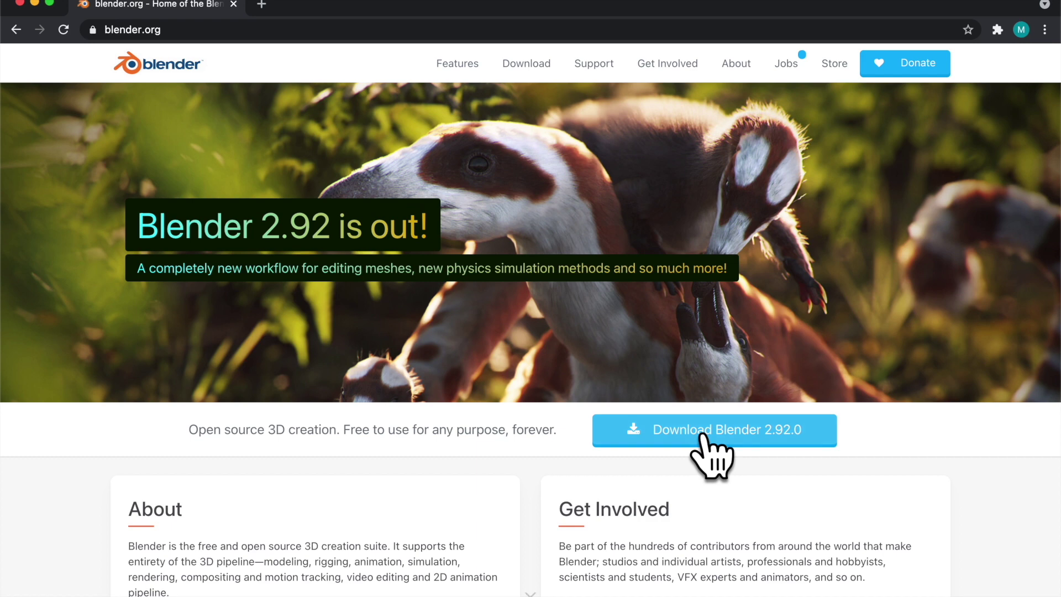
# - Start the Blender 2.92.0 download for macOS from blender.org
pyautogui.click(697, 437)
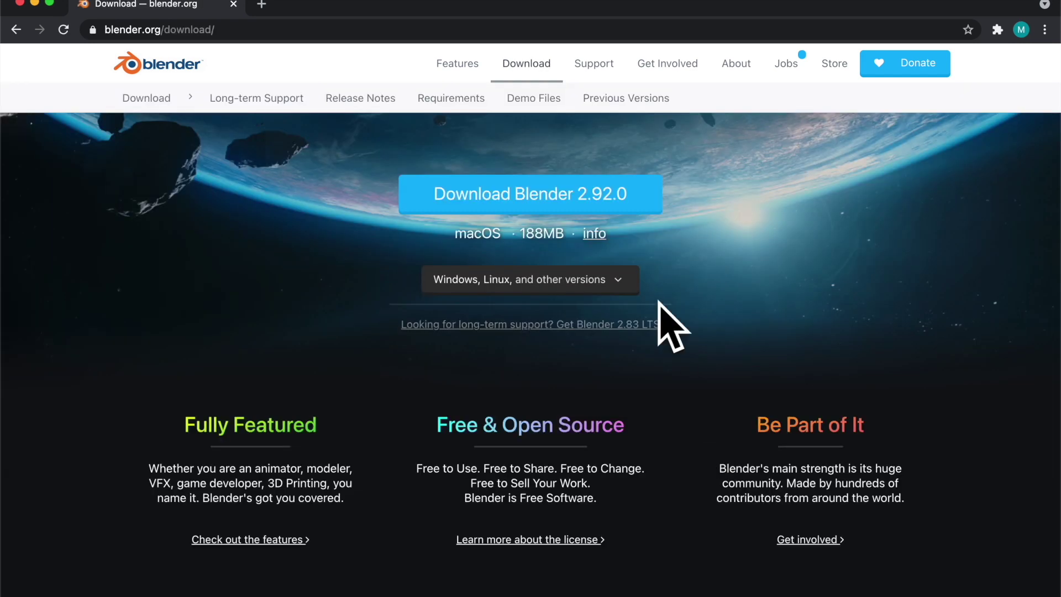
pyautogui.click(568, 190)
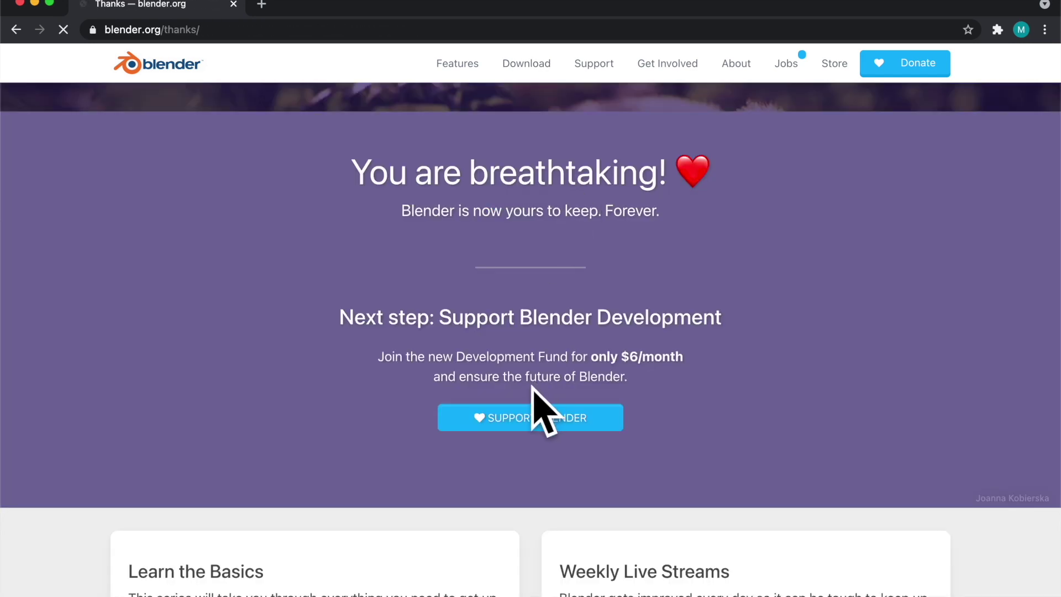
pyautogui.scroll(-10, 504, 339)
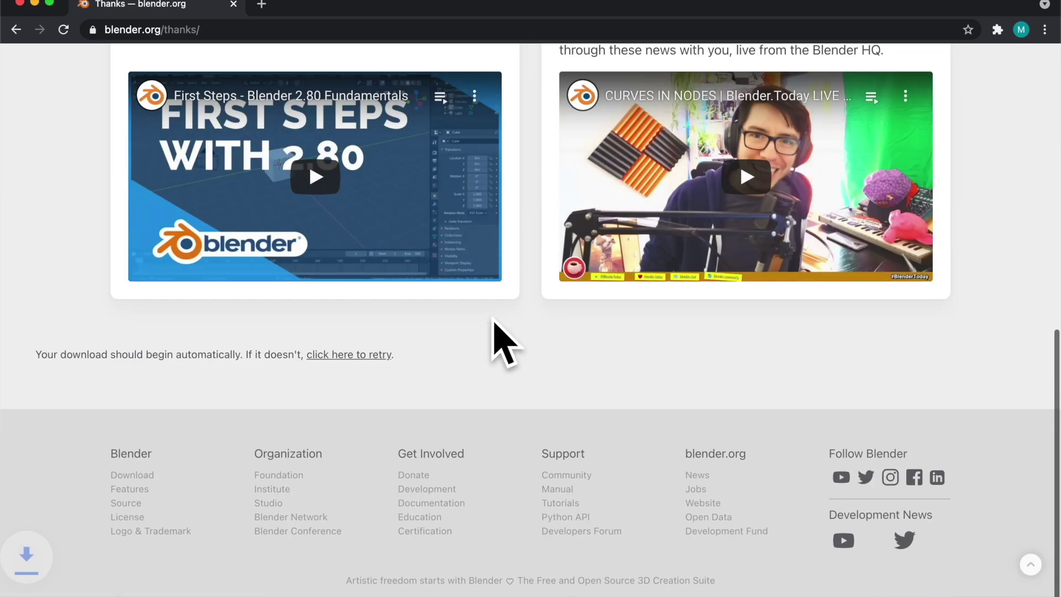
pyautogui.scroll(10, 504, 340)
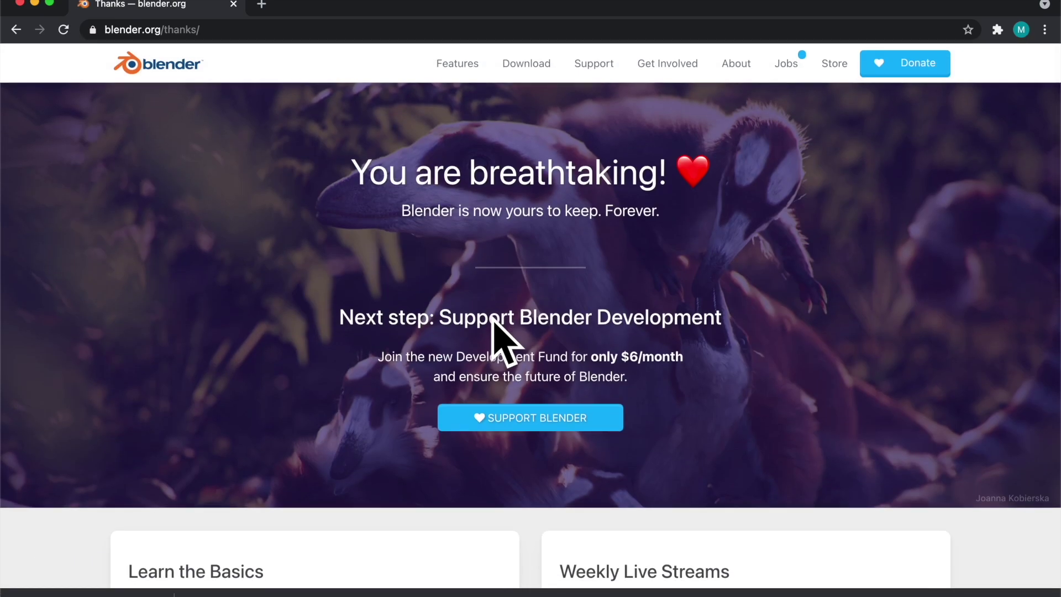
# - Browse the Demo Files page, viewing the Amy and Red Autumn Forest demo cards
pyautogui.click(526, 63)
pyautogui.click(539, 98)
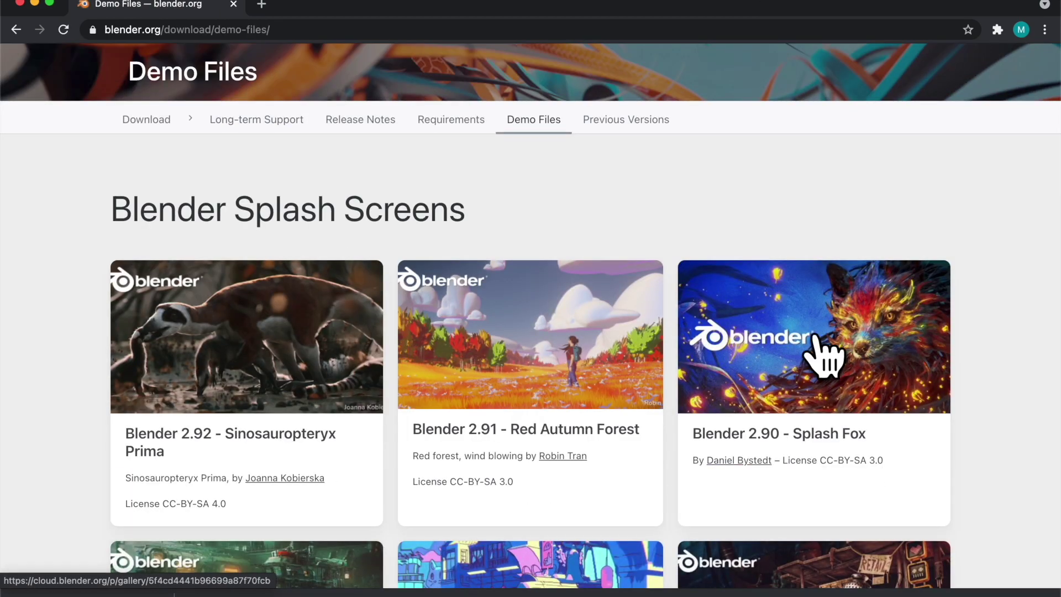
pyautogui.scroll(-15, 703, 256)
pyautogui.click(196, 281)
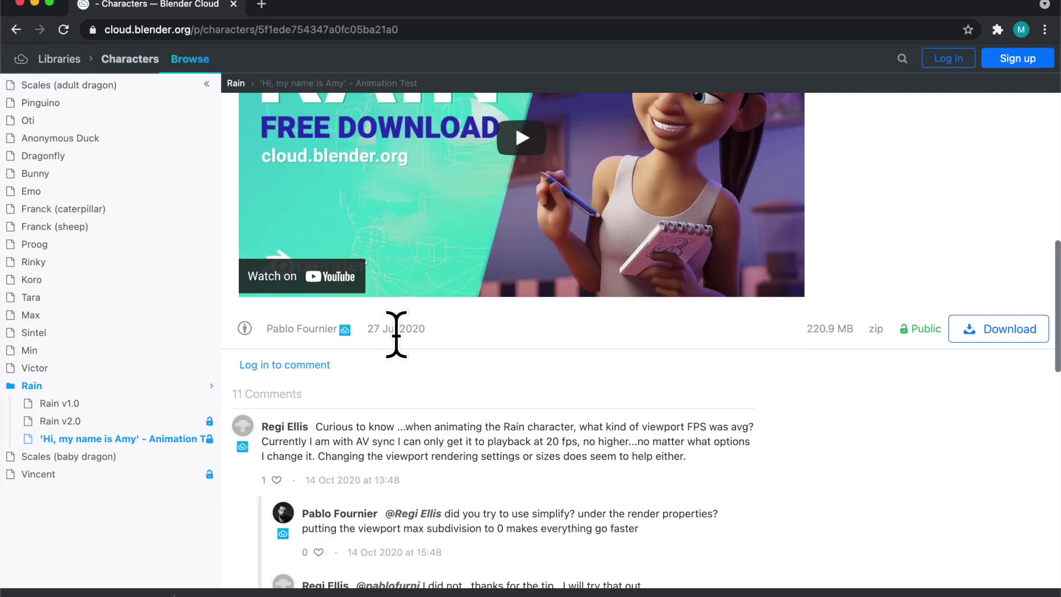
pyautogui.click(15, 30)
pyautogui.scroll(-3, 434, 307)
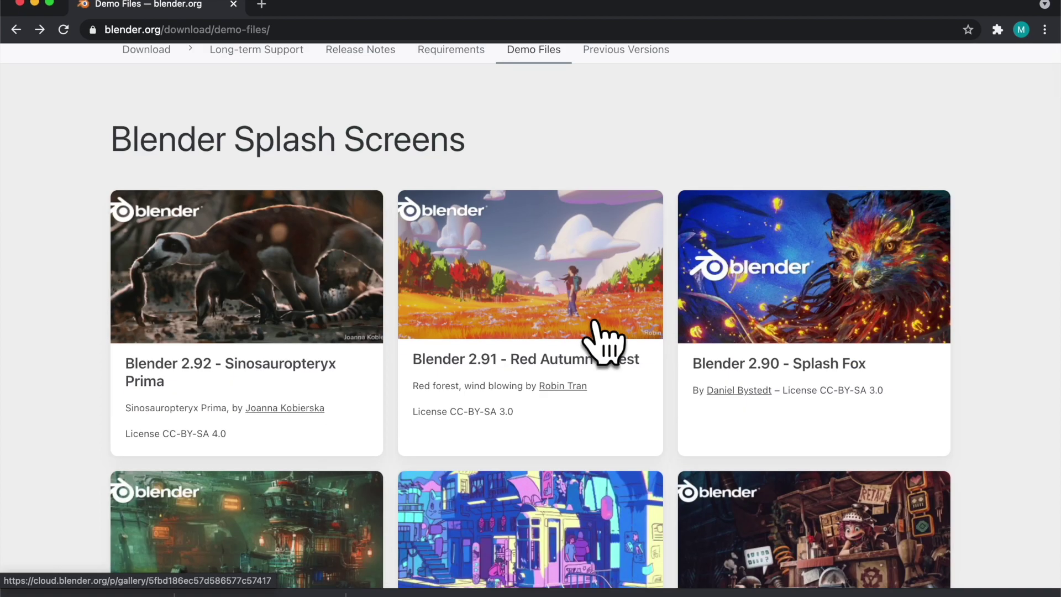
pyautogui.click(597, 332)
pyautogui.click(16, 29)
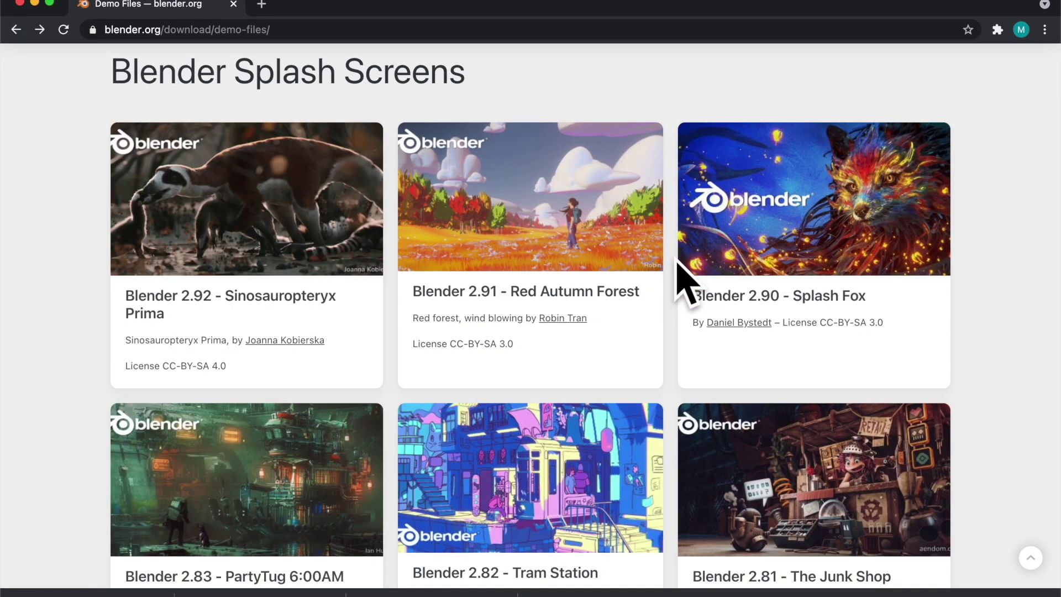
# - Launch Activity Monitor through Spotlight search
pyautogui.scroll(-15, 671, 280)
pyautogui.press('super+space')
pyautogui.write('a')
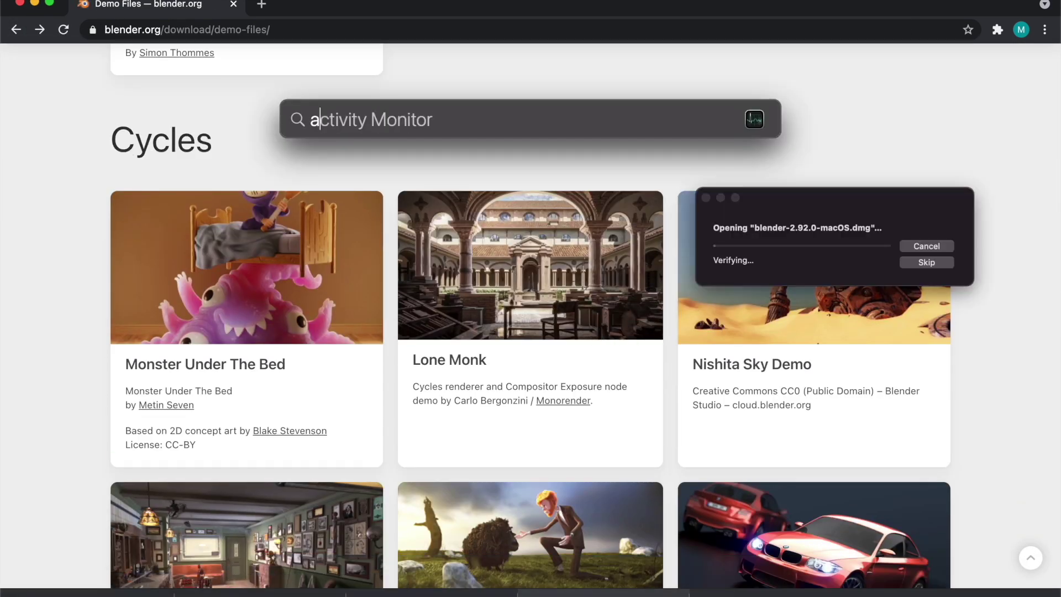
pyautogui.press('Return')
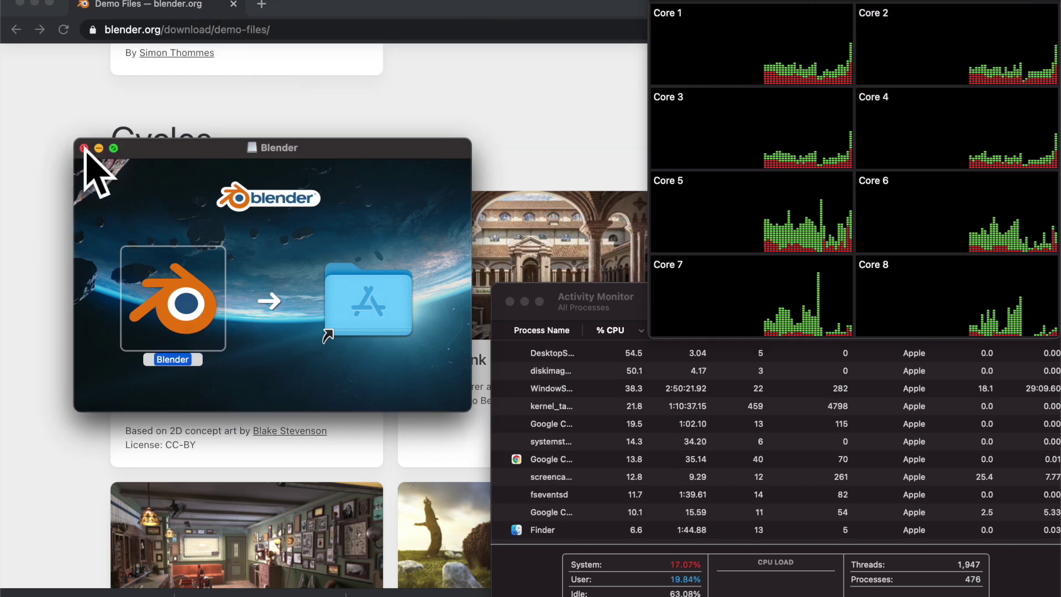
# - Open the downloaded Blender app past the warning, ticking Don't warn me, then shorten CPU History
pyautogui.click(84, 148)
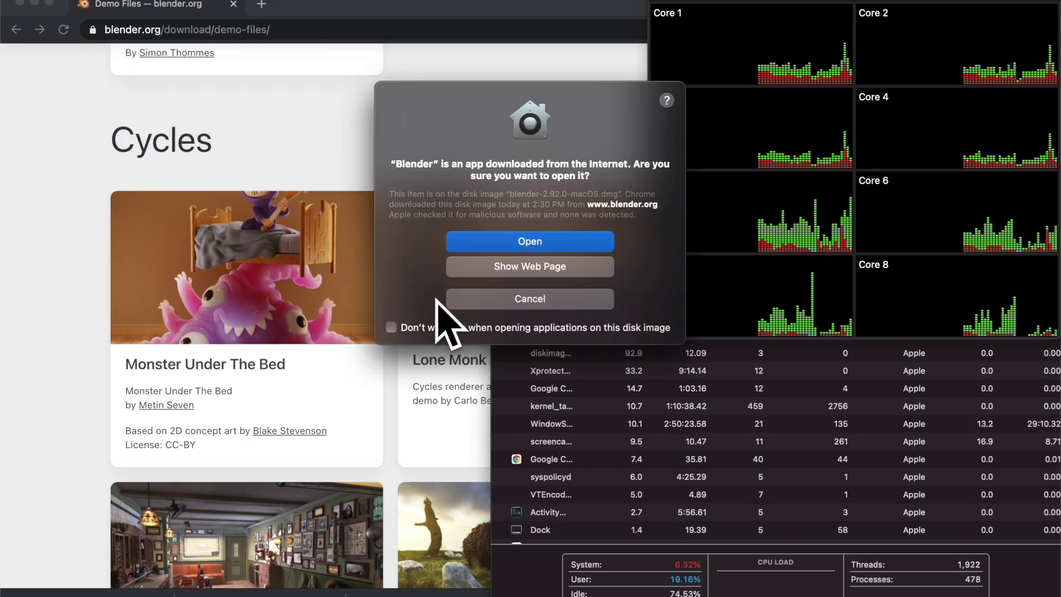
pyautogui.click(413, 327)
pyautogui.click(514, 242)
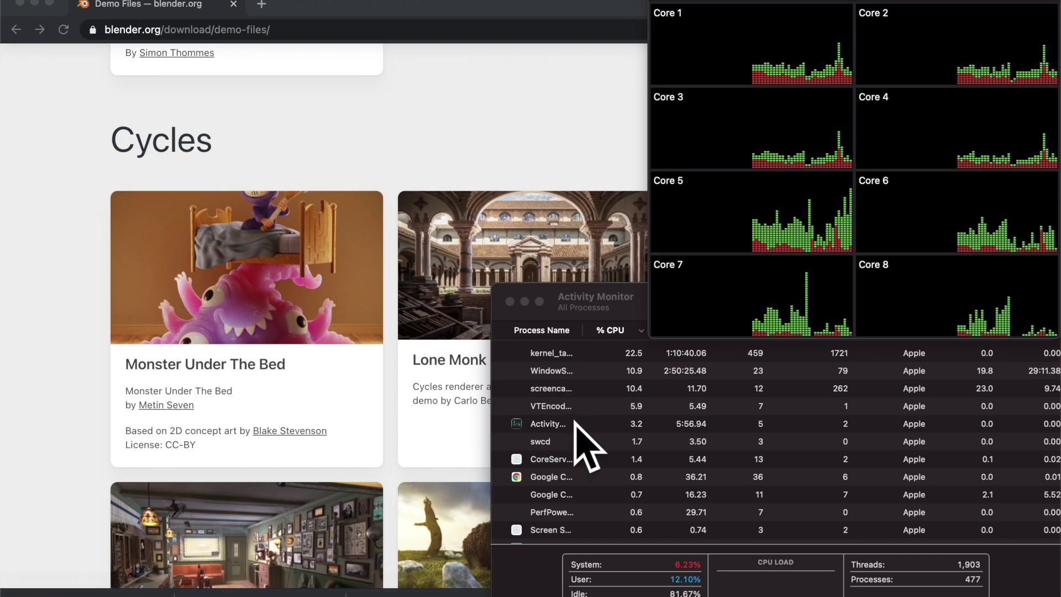
pyautogui.click(578, 292)
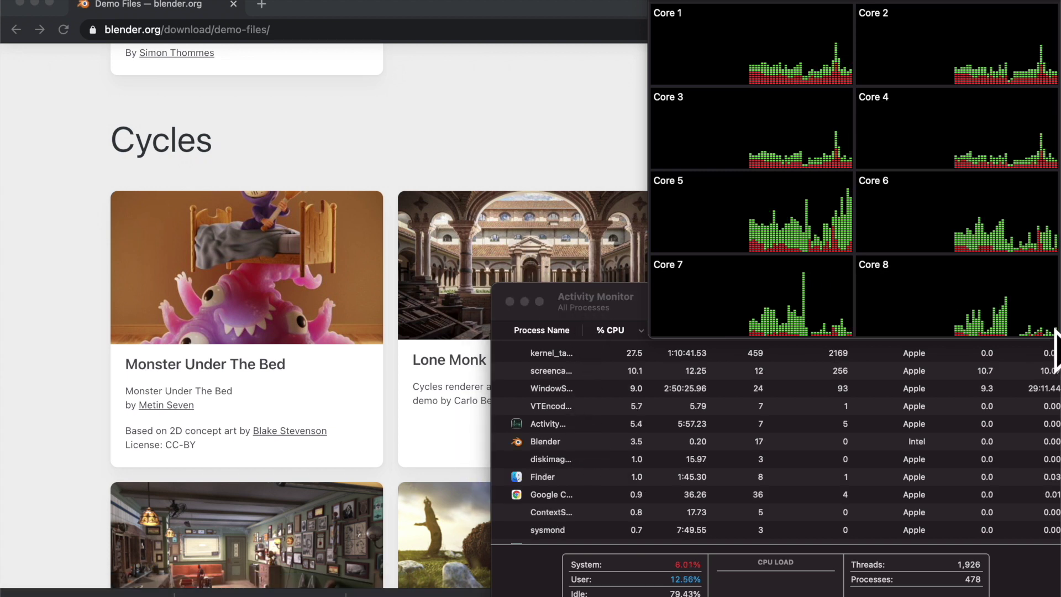
pyautogui.moveTo(1052, 334); pyautogui.dragTo(1050, 210)
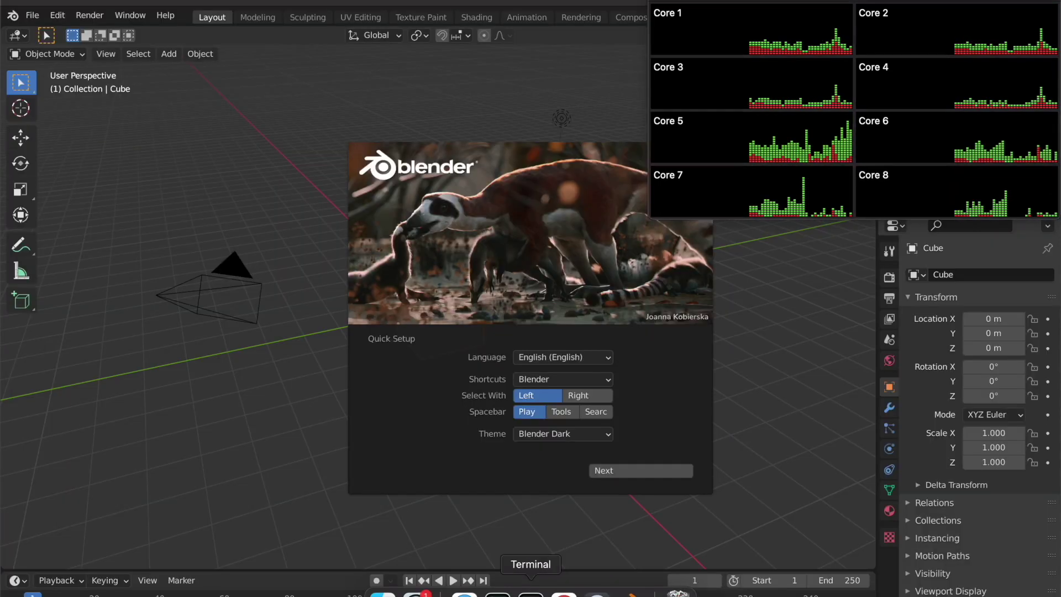
# - Select Blender's process in Activity Monitor and enlarge the window to show more rows
pyautogui.click(463, 593)
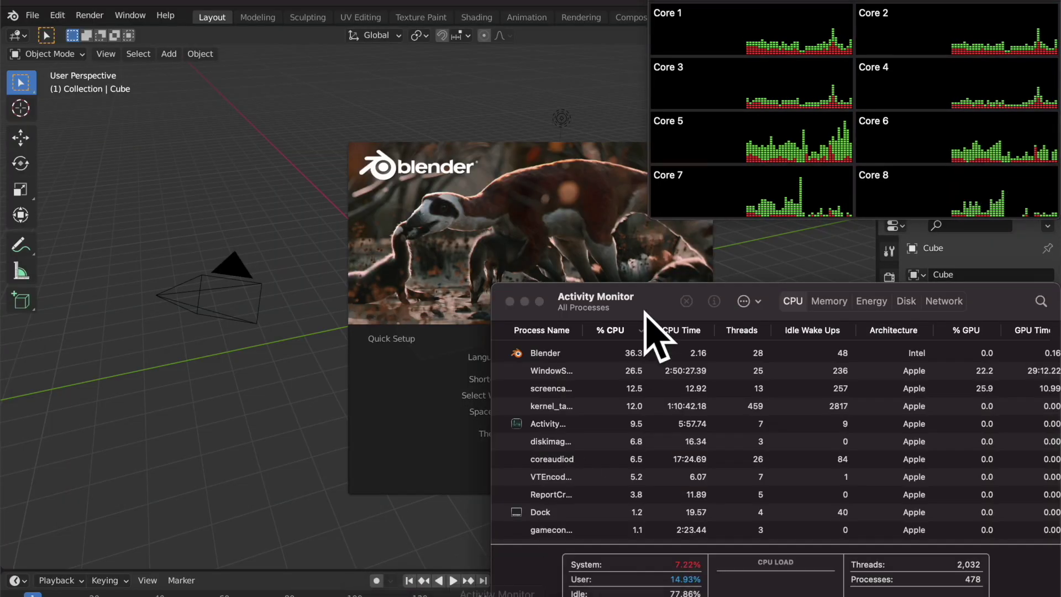
pyautogui.click(549, 353)
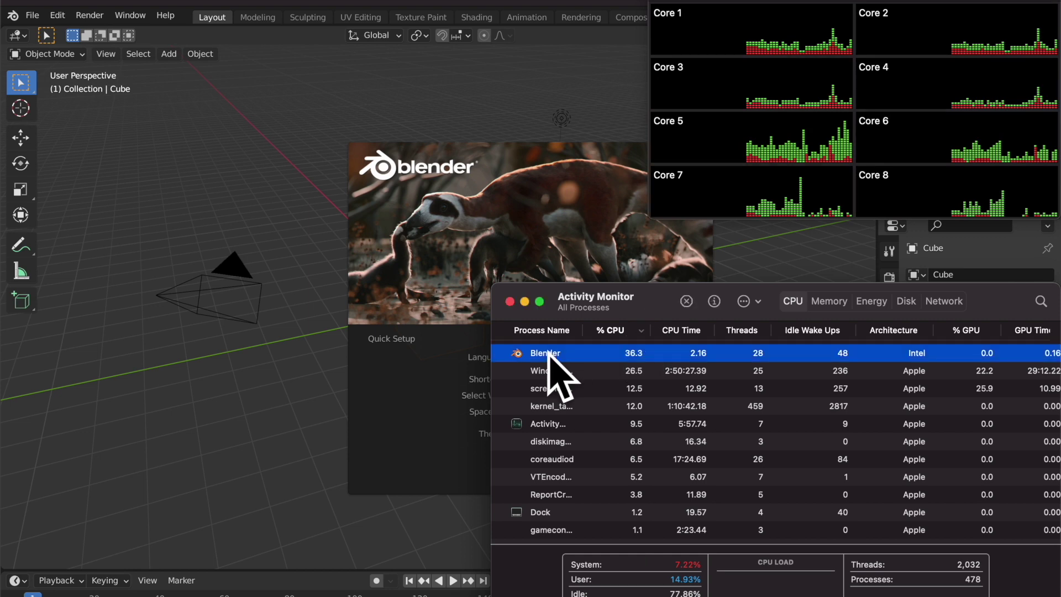
pyautogui.moveTo(606, 283); pyautogui.dragTo(603, 224)
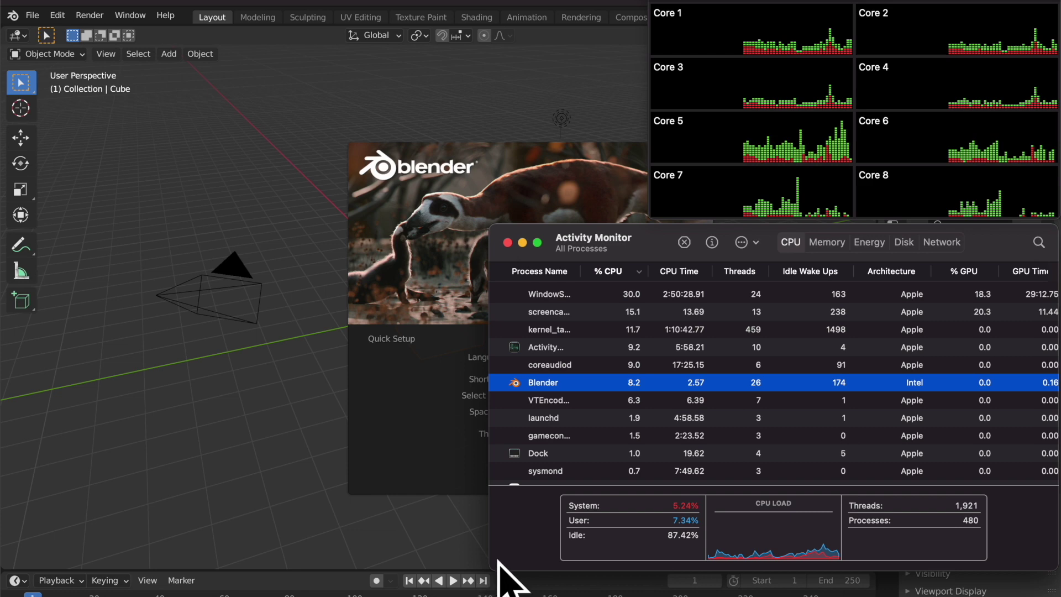
pyautogui.moveTo(500, 564); pyautogui.dragTo(614, 591)
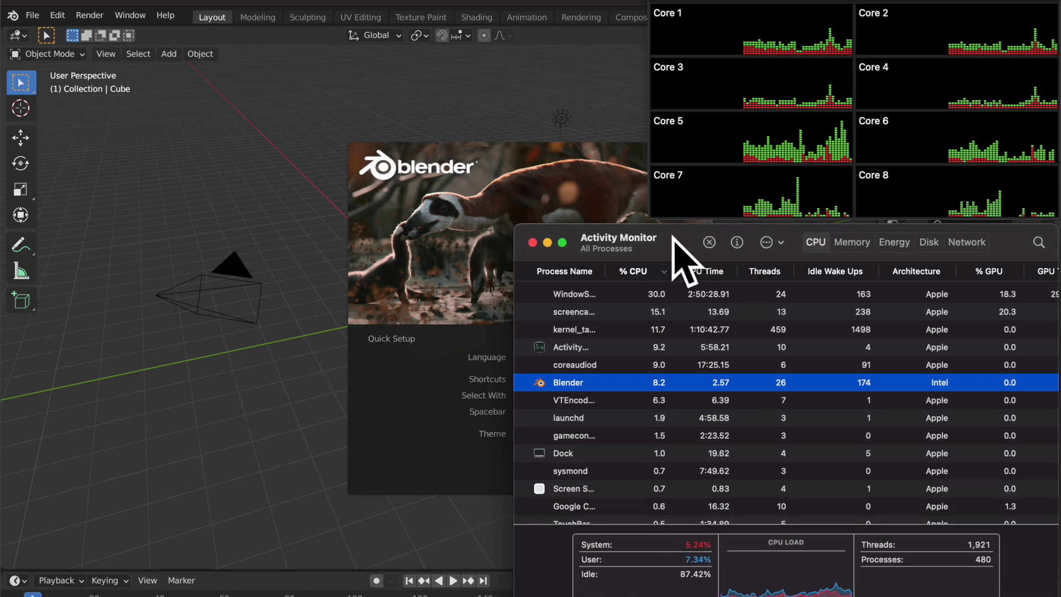
# - Widen Activity Monitor to reveal the GPU Time column, then hide Blender
pyautogui.moveTo(671, 243); pyautogui.dragTo(644, 238)
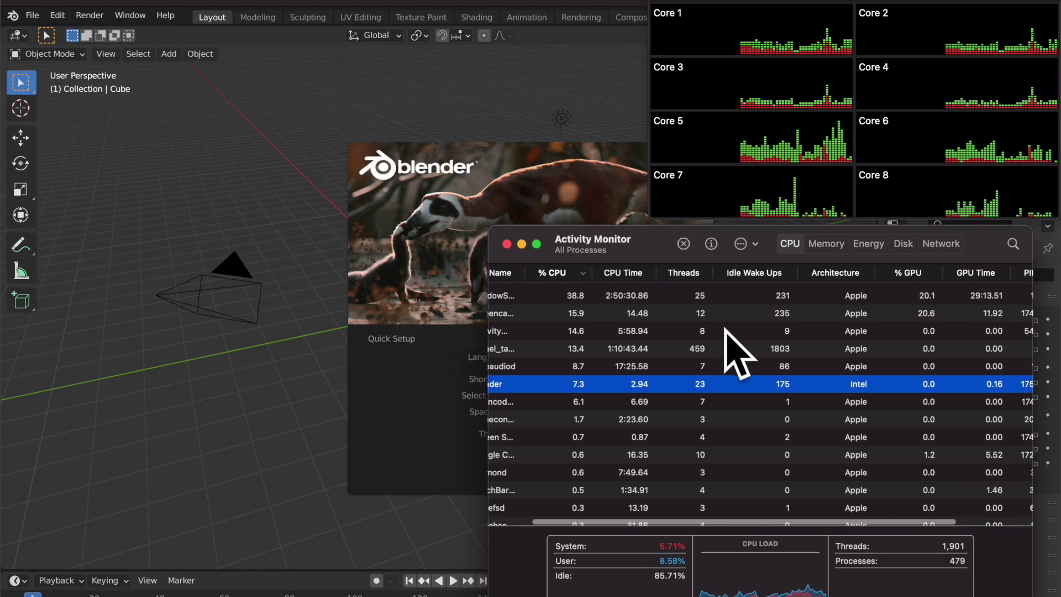
pyautogui.moveTo(1044, 344); pyautogui.dragTo(1060, 348)
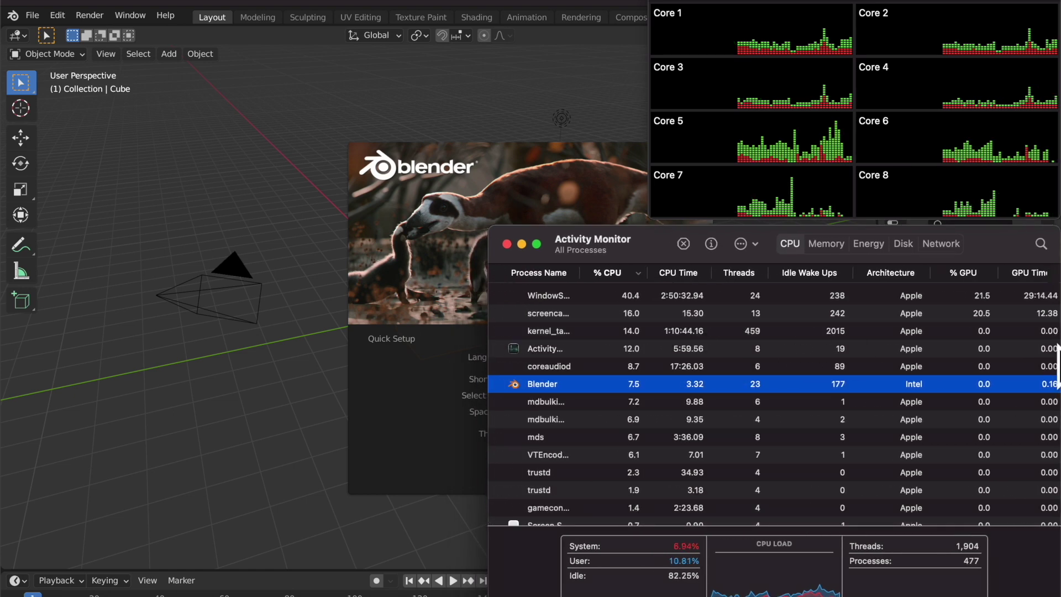
pyautogui.hscroll(2, 939, 431)
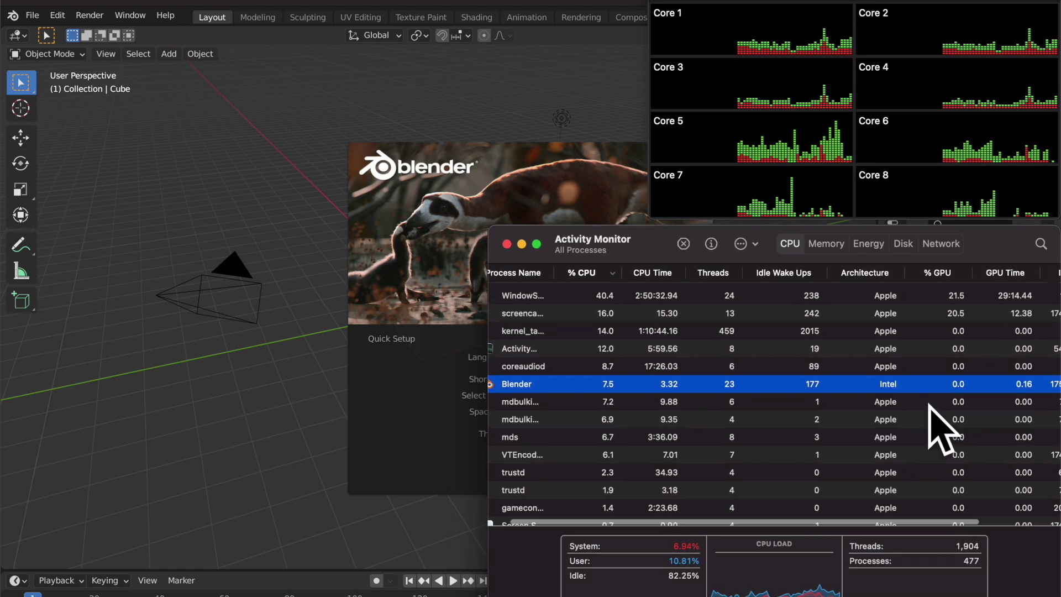
pyautogui.click(449, 1)
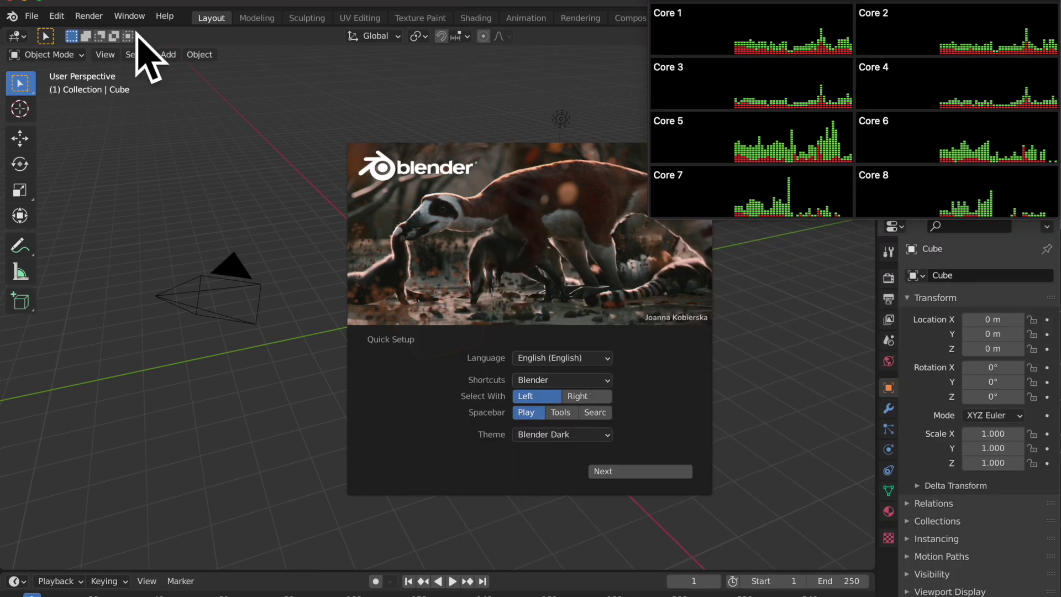
pyautogui.click(9, 3)
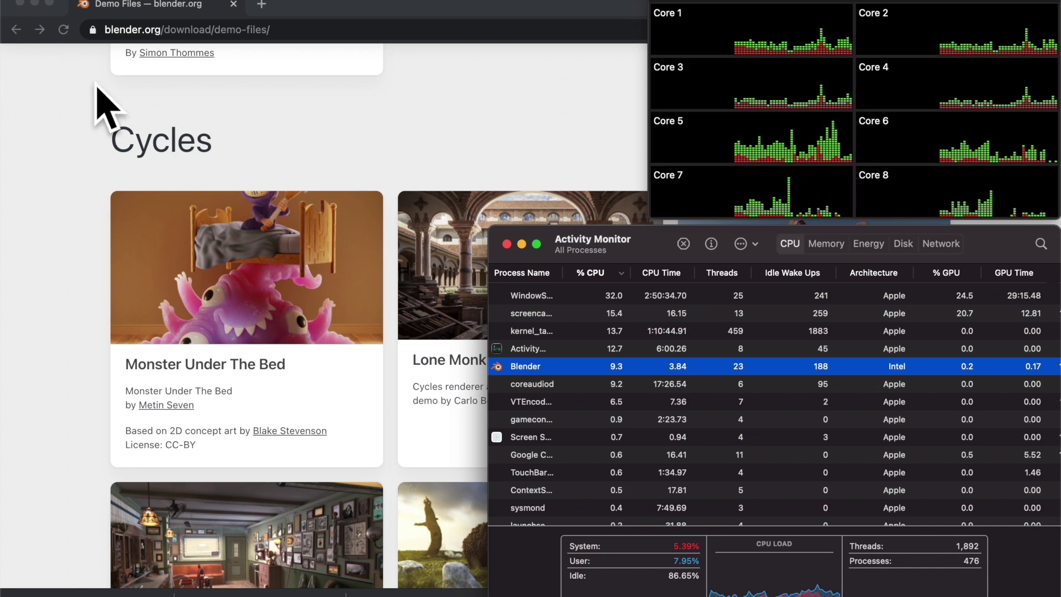
# - Unpack the restaurant_anim_test archive and open rain_restaurant.blend from Finder's Downloads
pyautogui.click(477, 102)
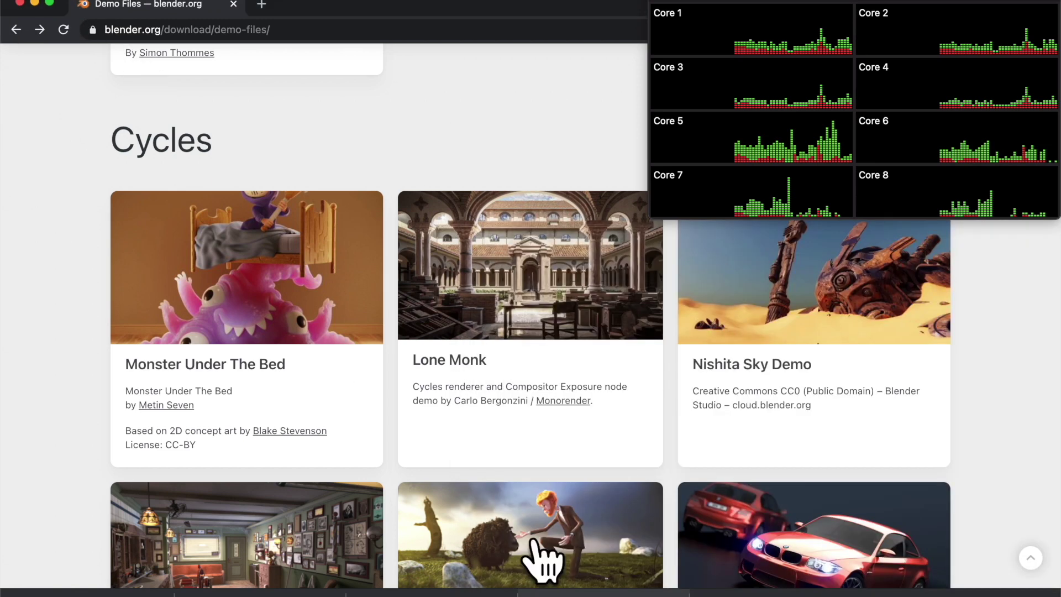
pyautogui.click(464, 592)
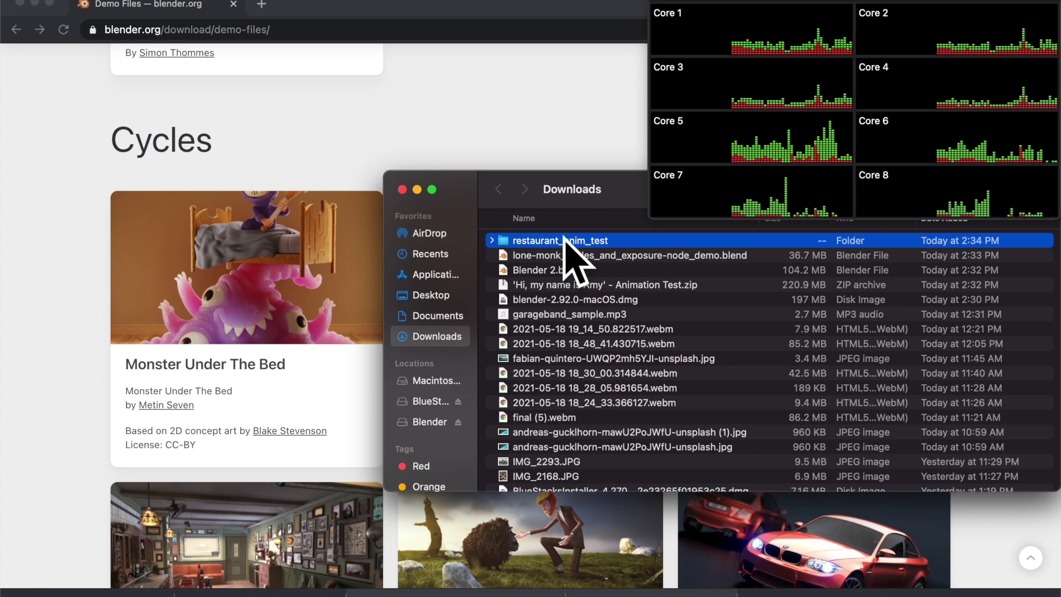
pyautogui.doubleClick(564, 238)
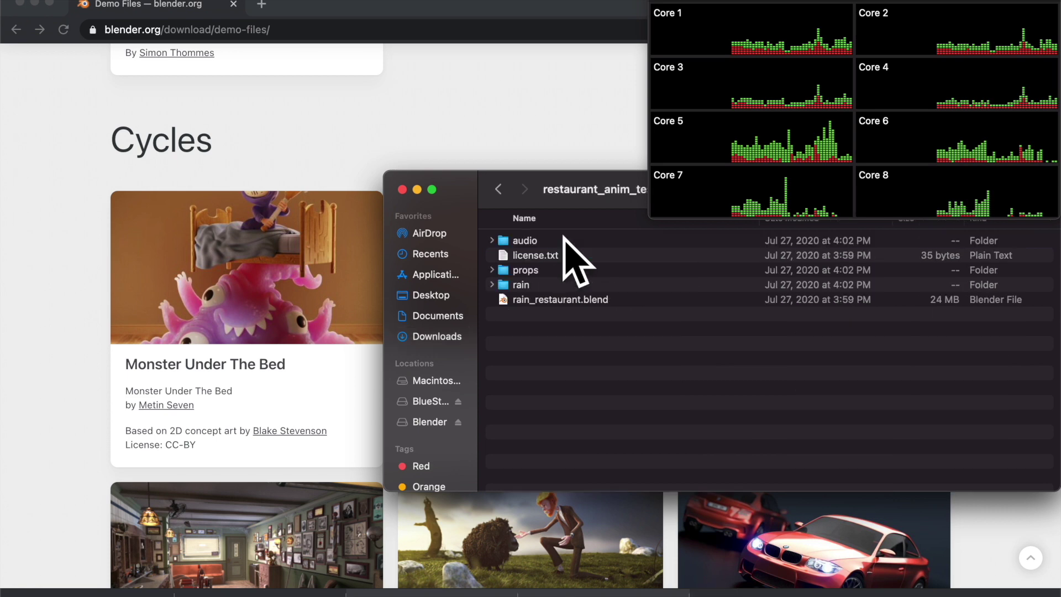
pyautogui.click(499, 189)
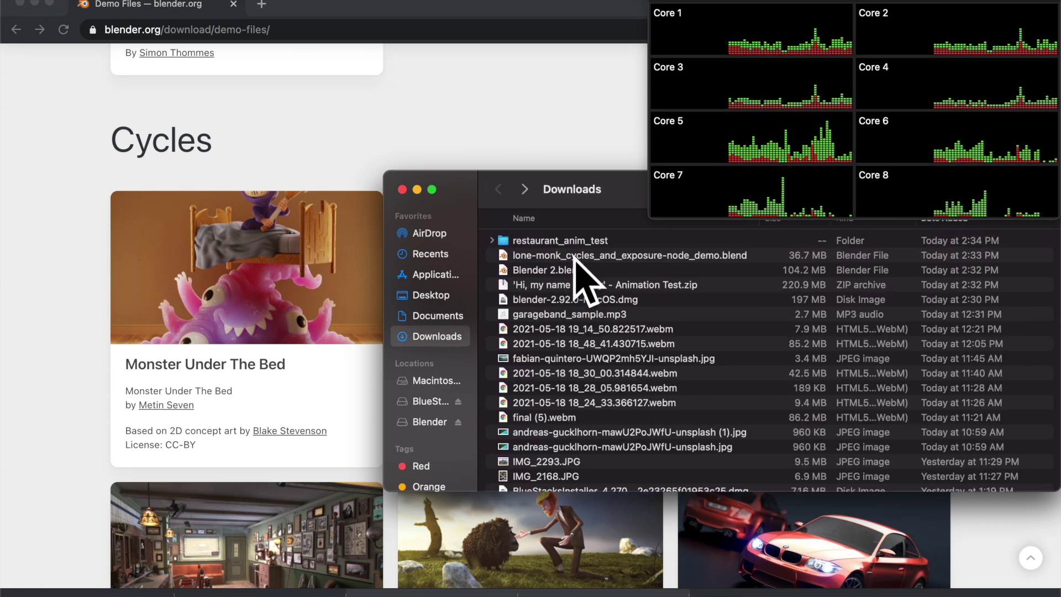
pyautogui.doubleClick(587, 240)
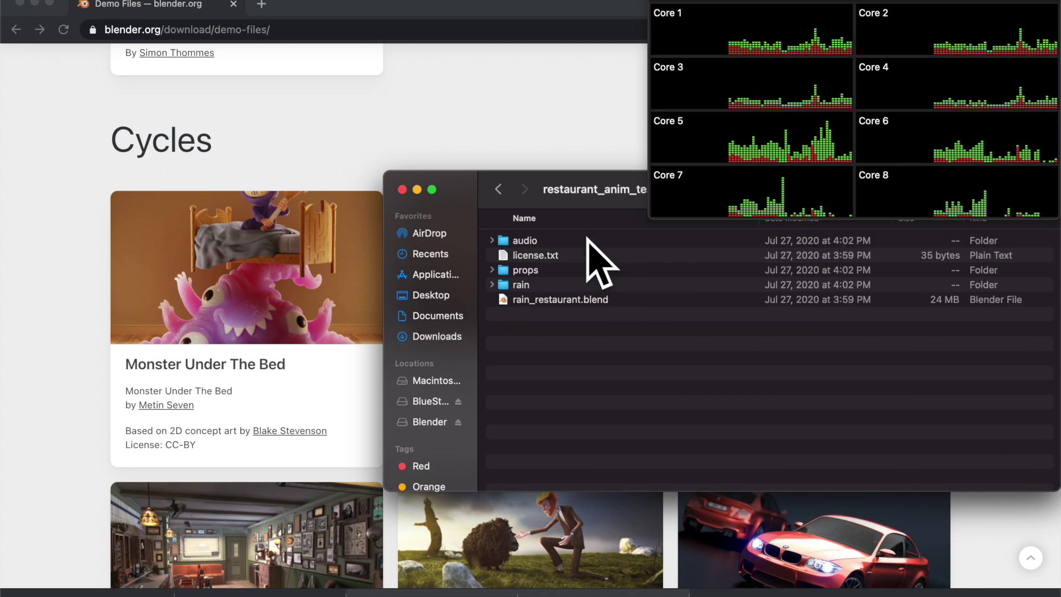
pyautogui.doubleClick(578, 298)
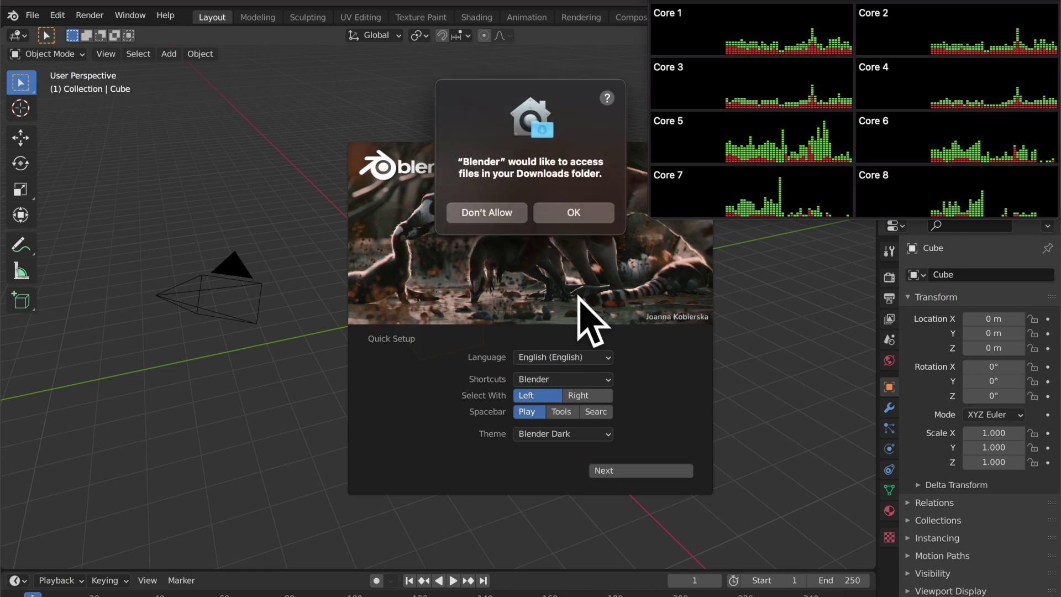
# - Grant Blender access to Downloads and allow rain_restaurant.blend's Python scripts to execute
pyautogui.click(570, 214)
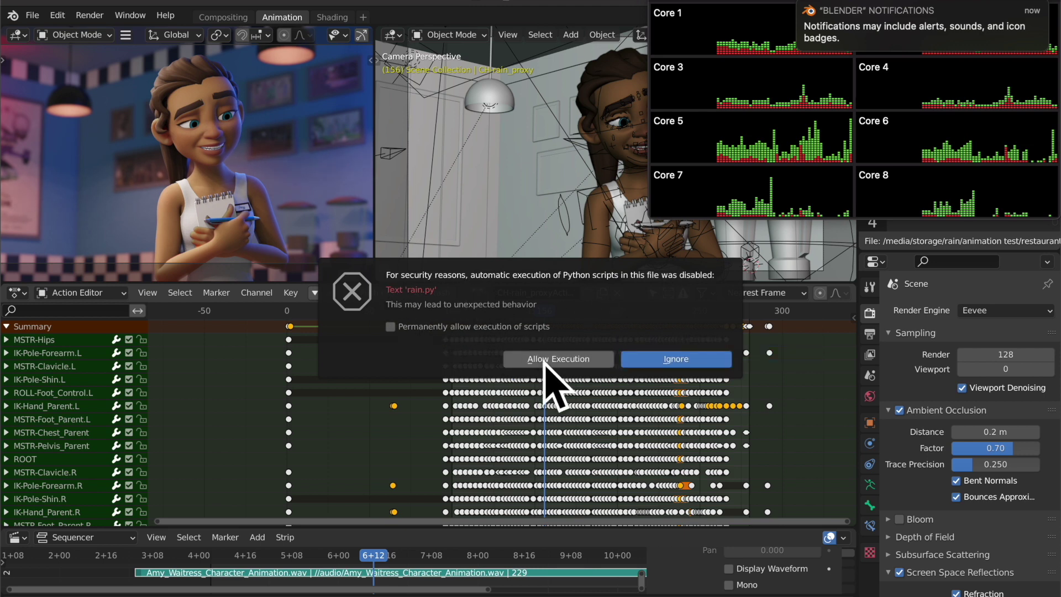
pyautogui.click(544, 361)
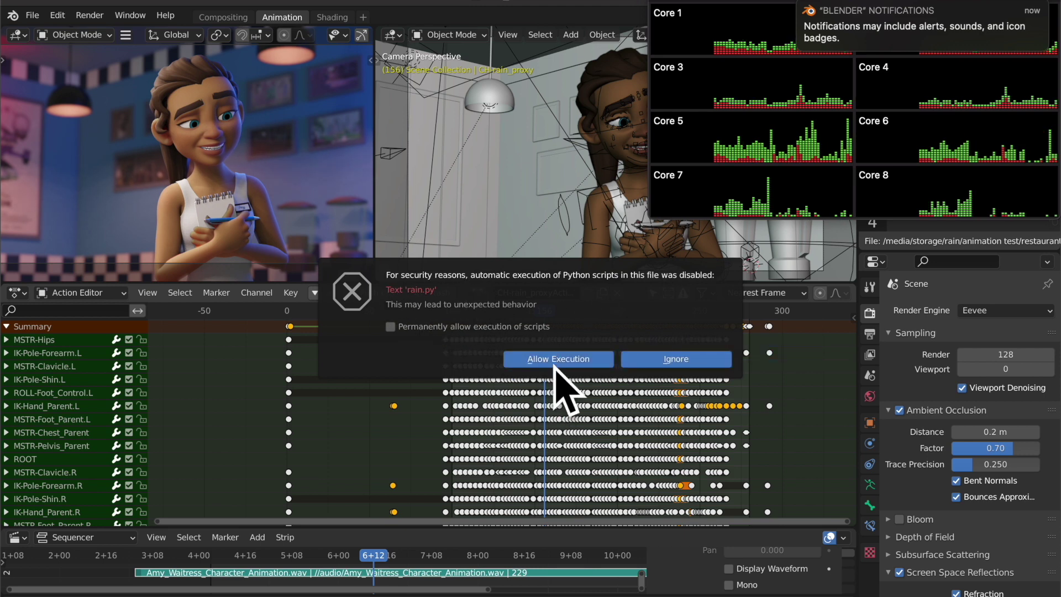
pyautogui.click(557, 360)
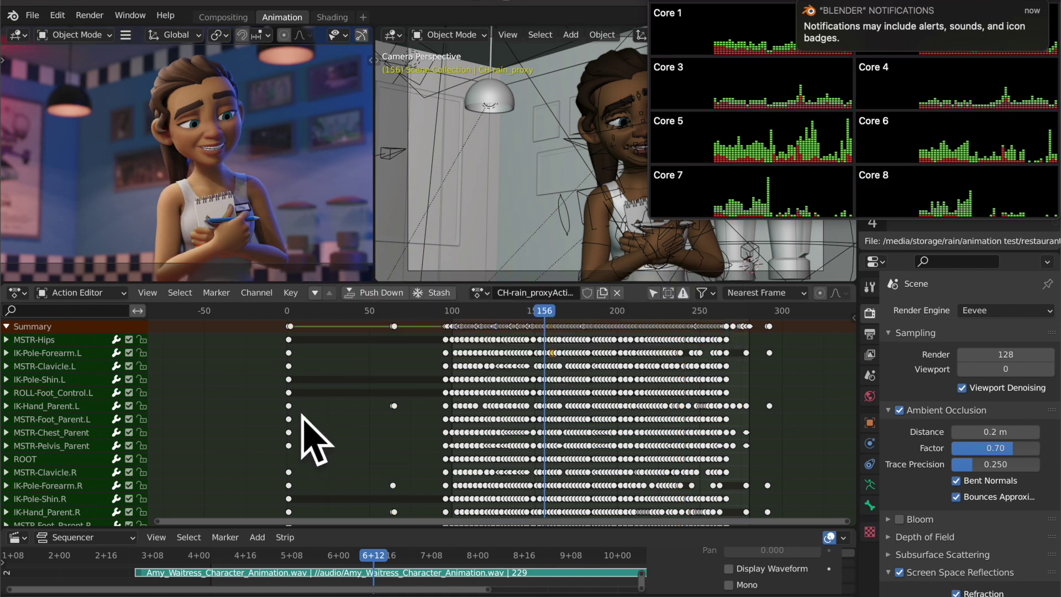
# - Play back Amy's Rain restaurant animation with the Spacebar
pyautogui.click(189, 537)
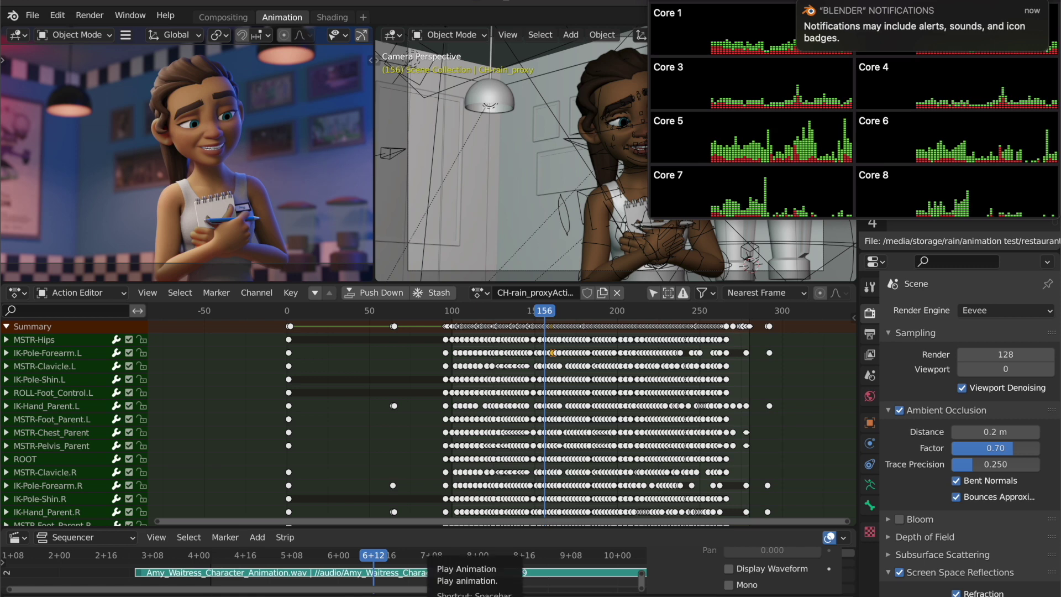
pyautogui.press('space')
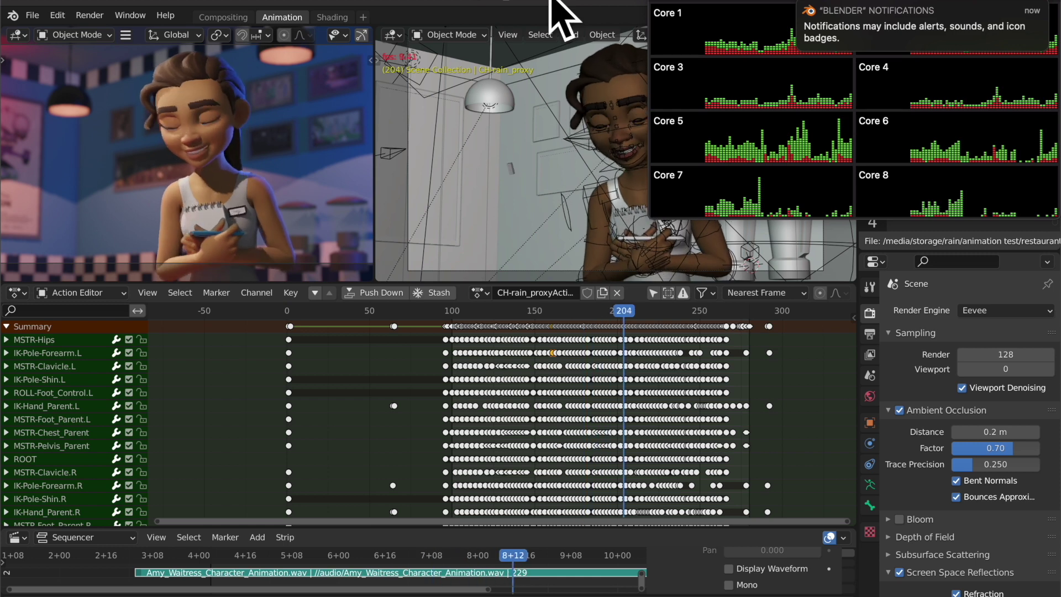
pyautogui.click(90, 15)
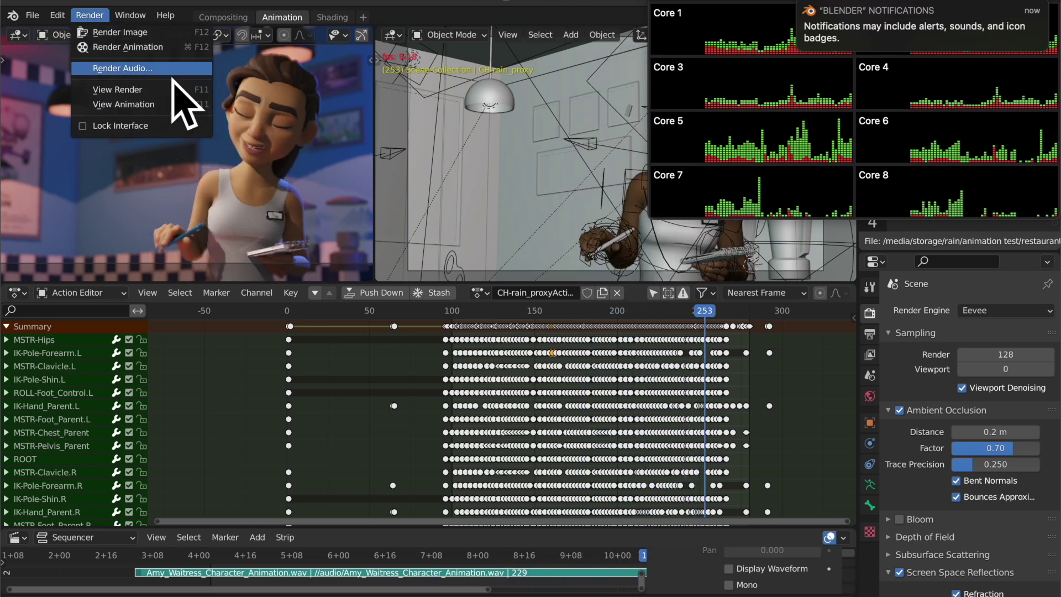
# - Start Render Animation and check Blender's CPU load in Activity Monitor
pyautogui.click(173, 46)
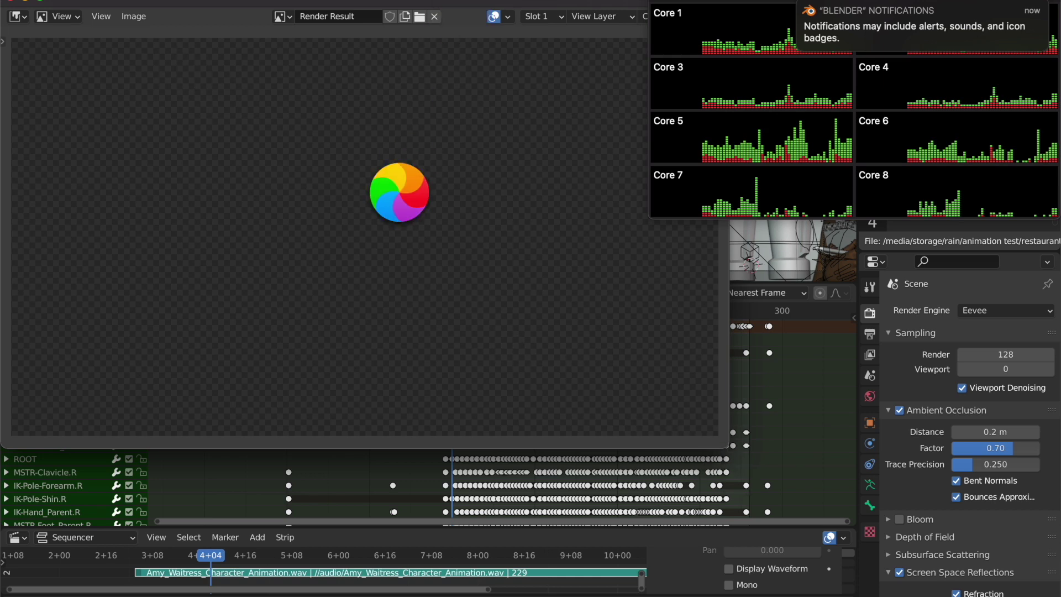
pyautogui.click(802, 6)
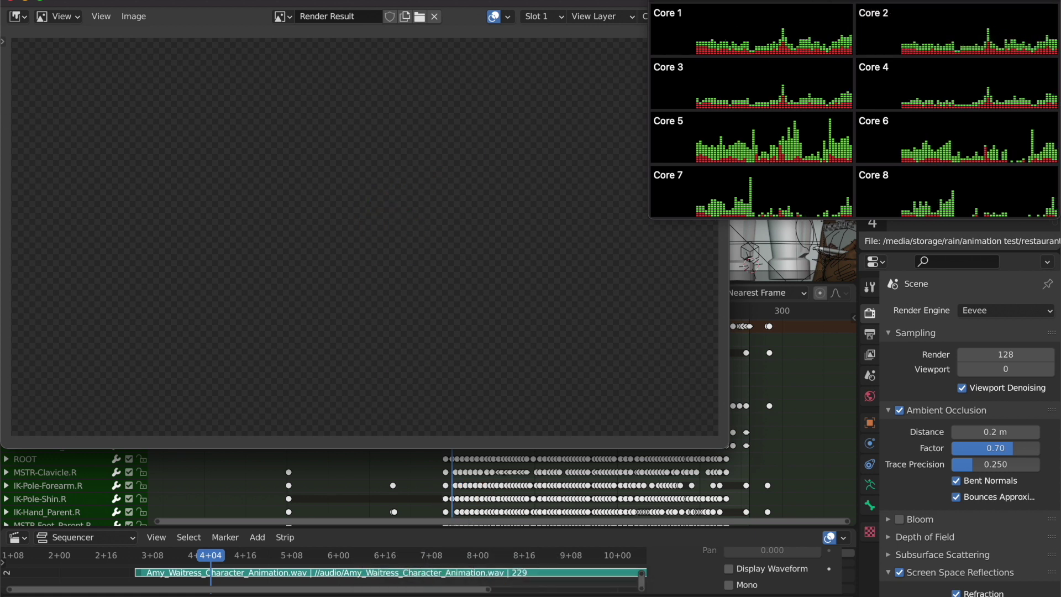
pyautogui.moveTo(564, 593)
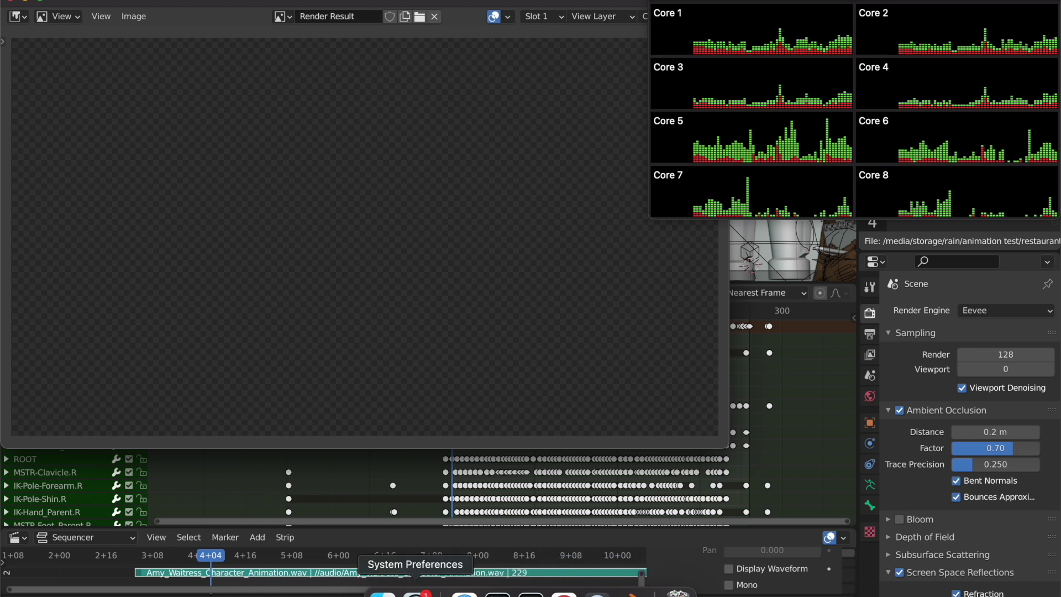
pyautogui.click(497, 595)
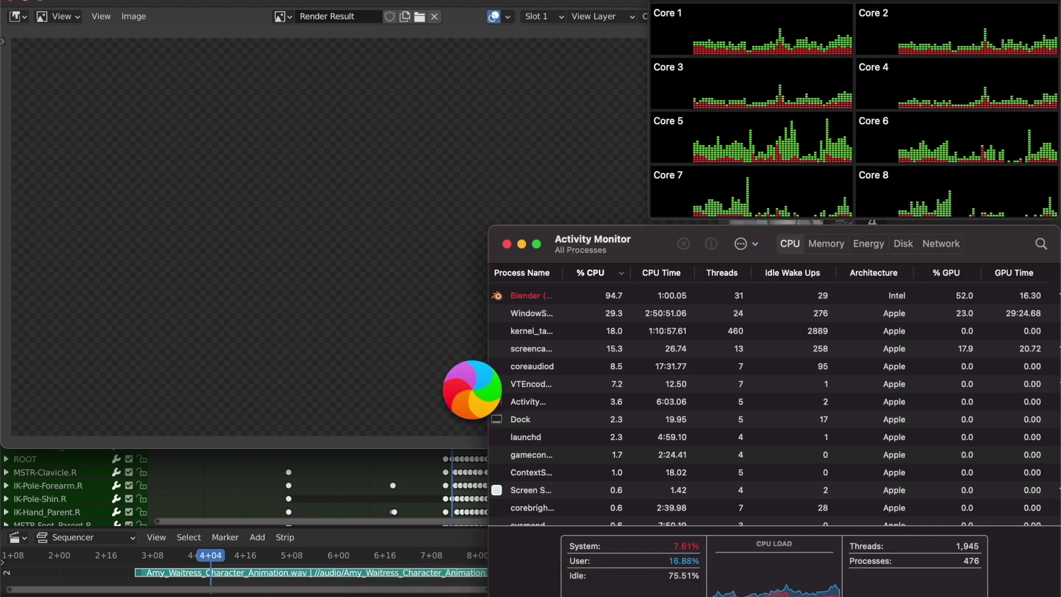
pyautogui.click(321, 181)
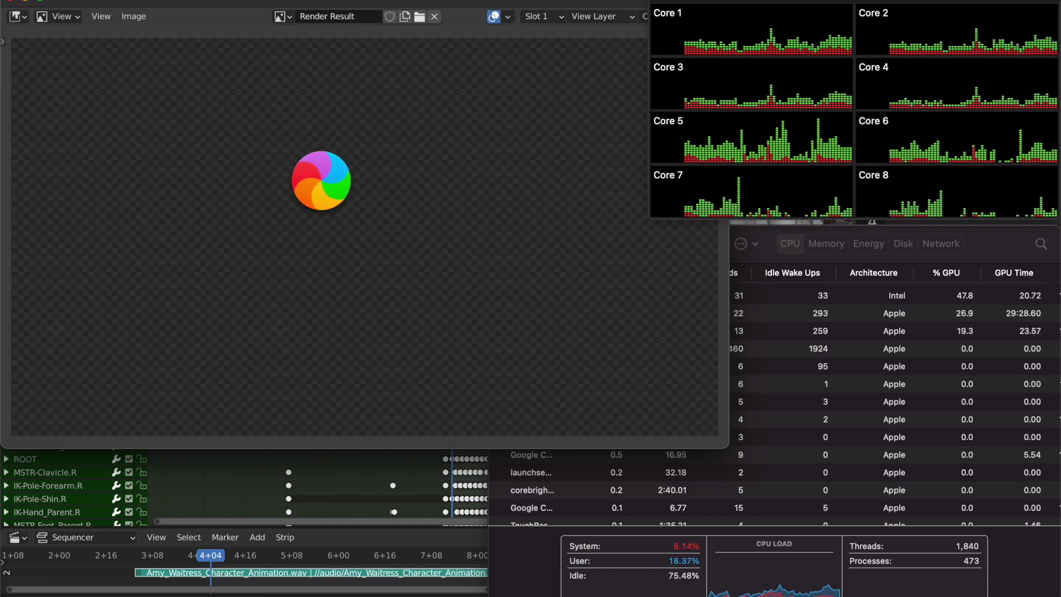
# - Move Activity Monitor aside, enlarge the Render Result window, then close it
pyautogui.click(986, 228)
pyautogui.moveTo(597, 251); pyautogui.dragTo(905, 248)
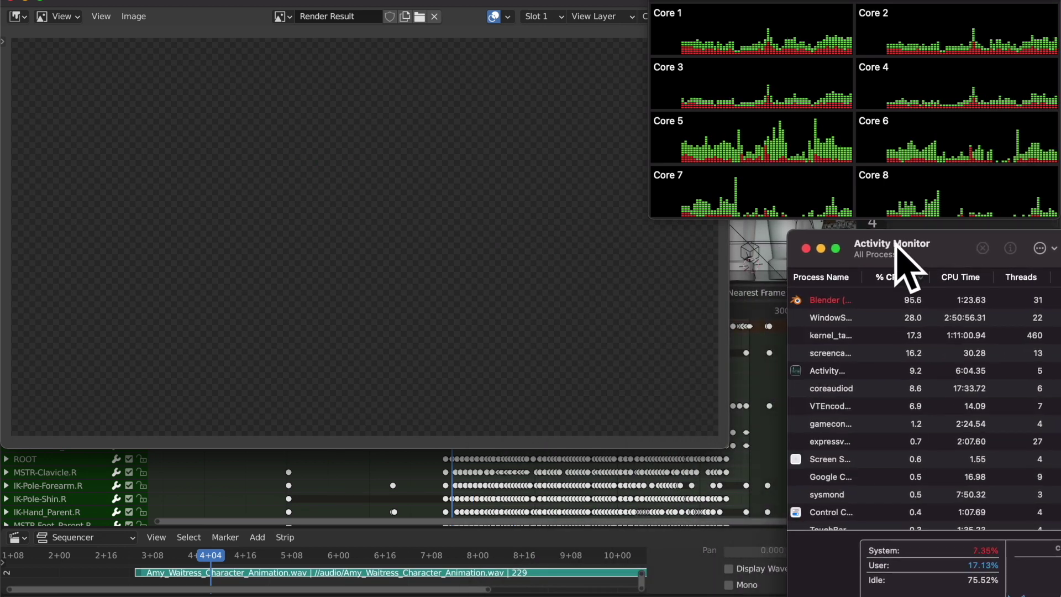
pyautogui.click(431, 229)
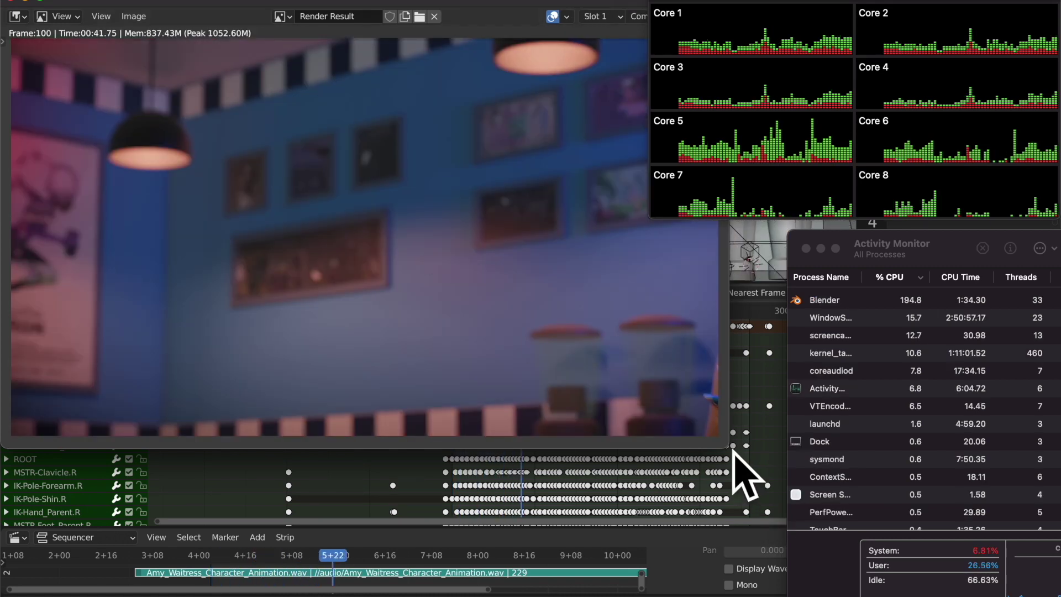
pyautogui.moveTo(723, 449); pyautogui.dragTo(840, 580)
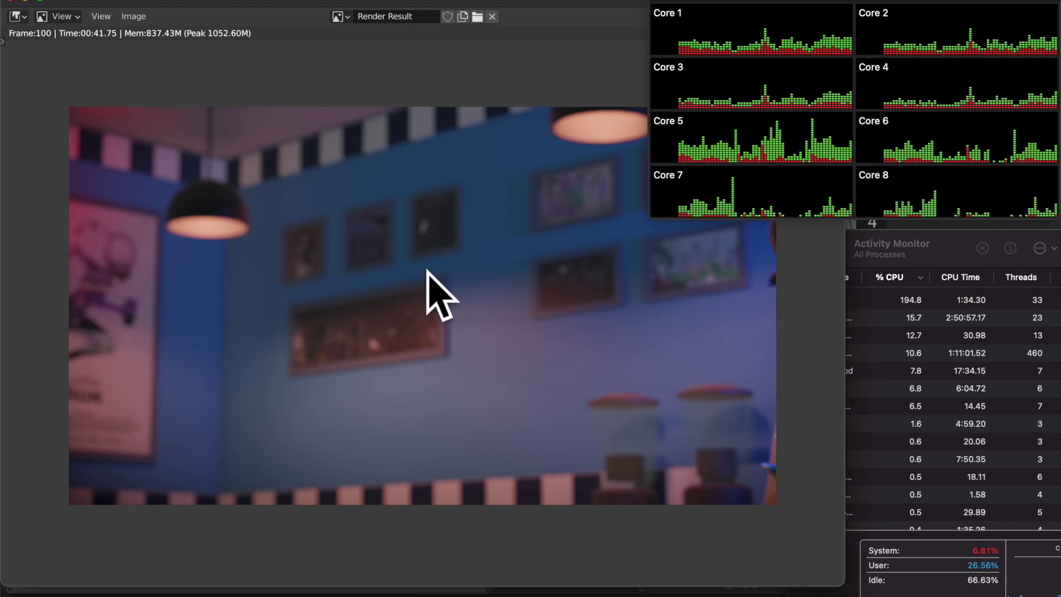
pyautogui.click(103, 16)
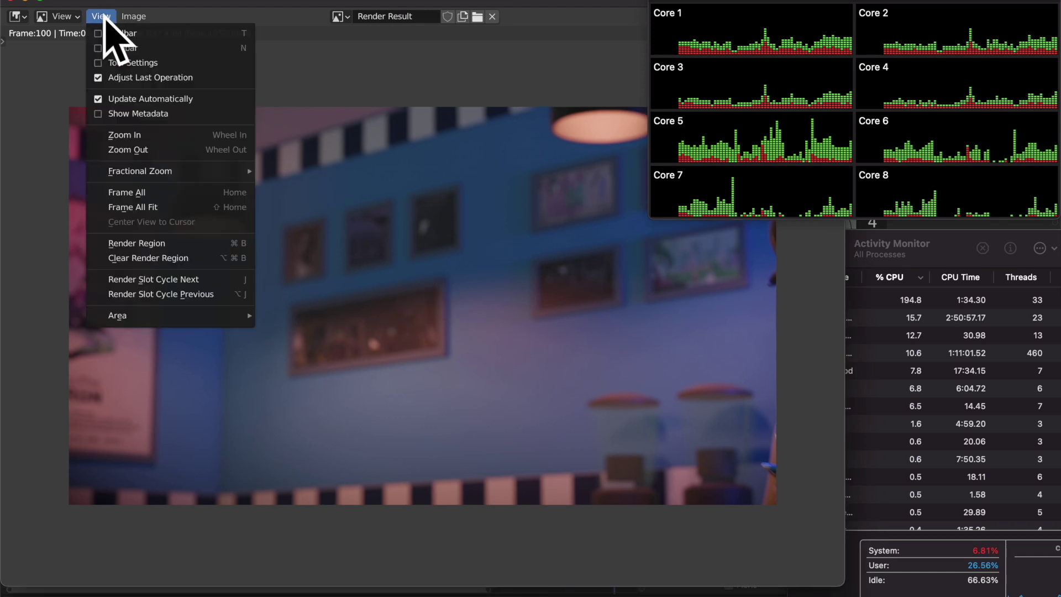
pyautogui.moveTo(61, 17)
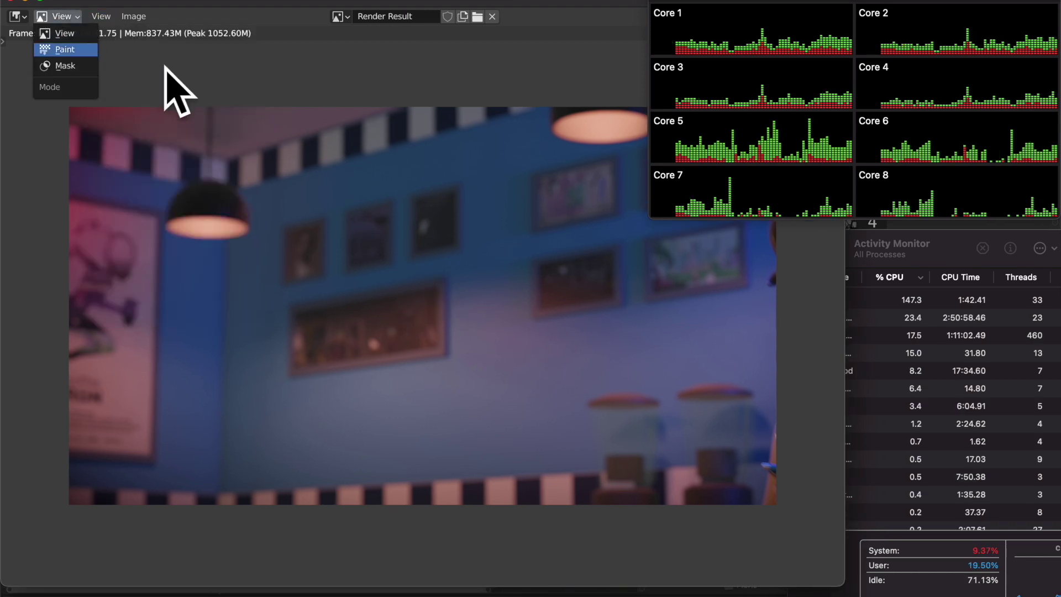
pyautogui.click(12, 2)
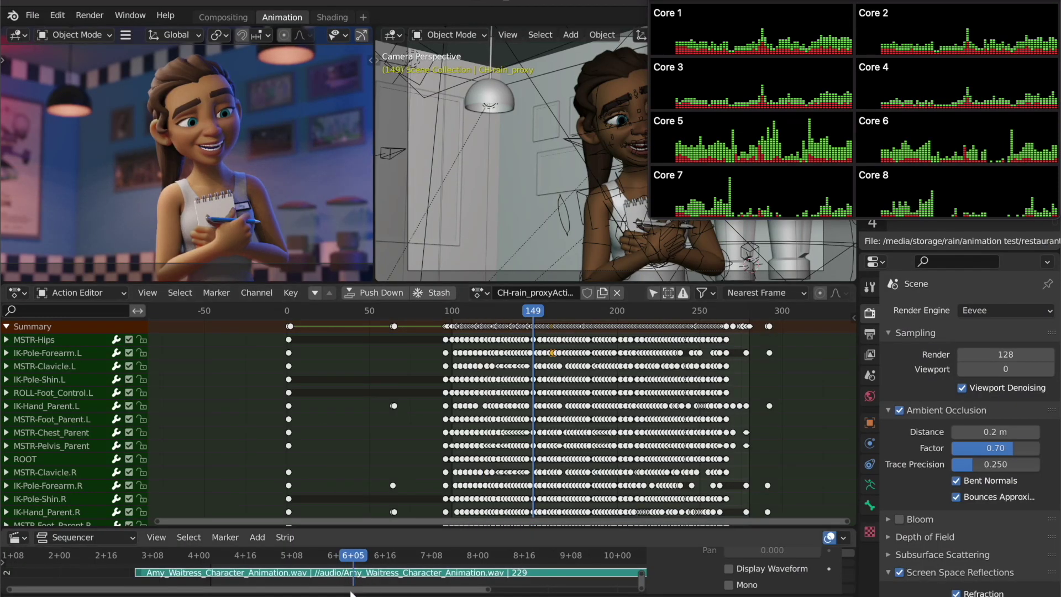
# - Shift the sequencer view to time zero and briefly play the Rain animation
pyautogui.moveTo(351, 589); pyautogui.dragTo(296, 581)
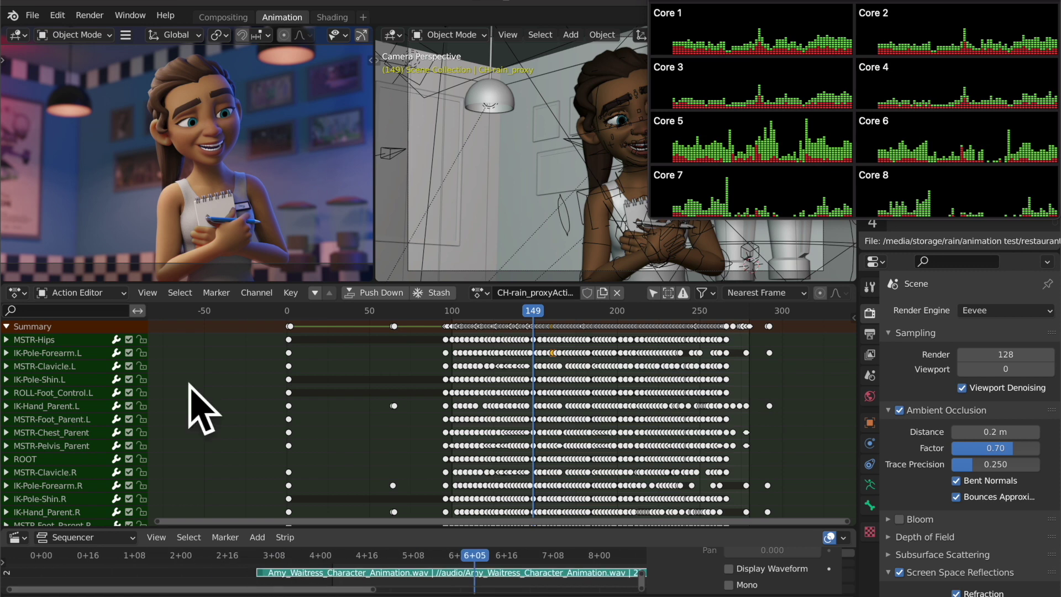
pyautogui.click(89, 15)
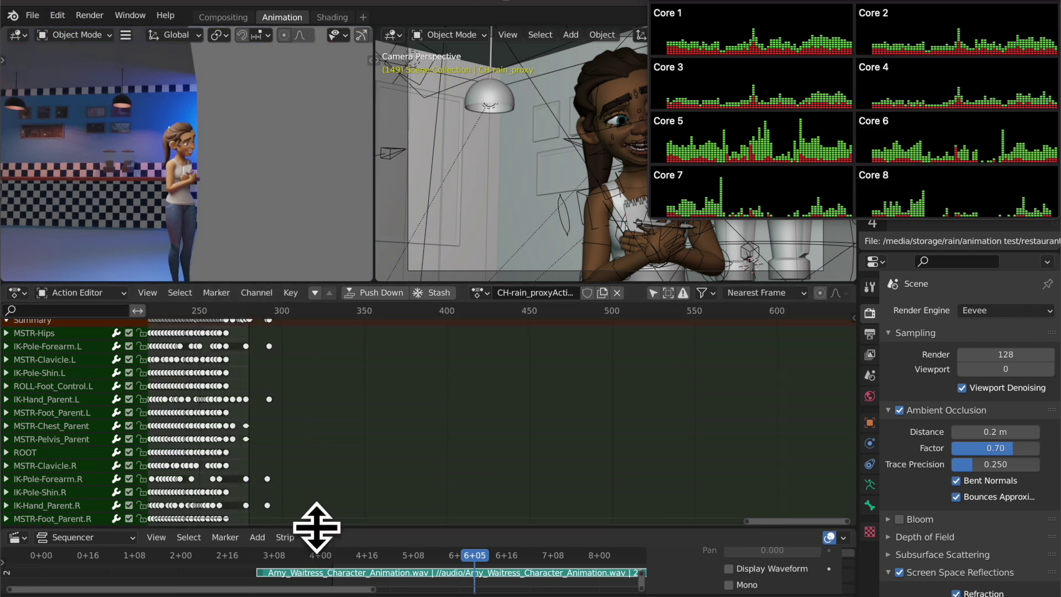
pyautogui.press('space')
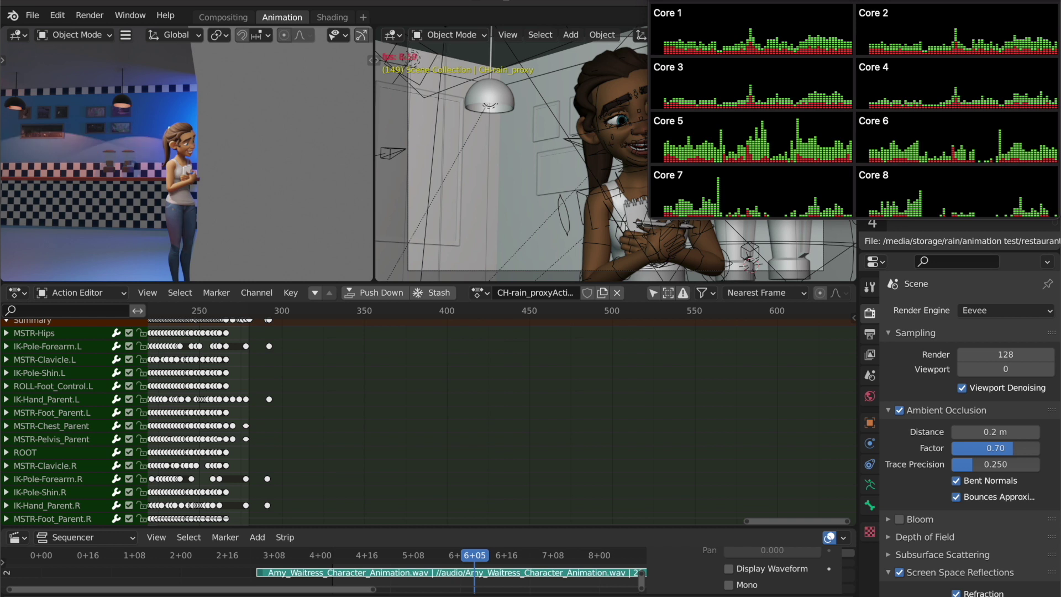
pyautogui.press('space')
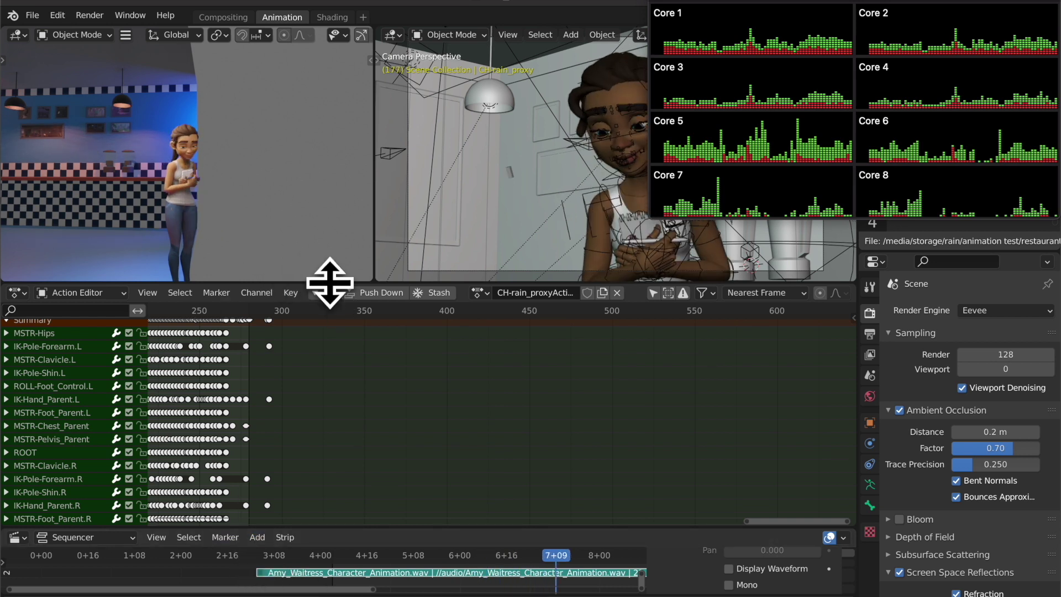
# - Make the 3D viewports taller, replay from the first frame, then quit with Cmd+Q
pyautogui.moveTo(330, 282); pyautogui.dragTo(315, 332)
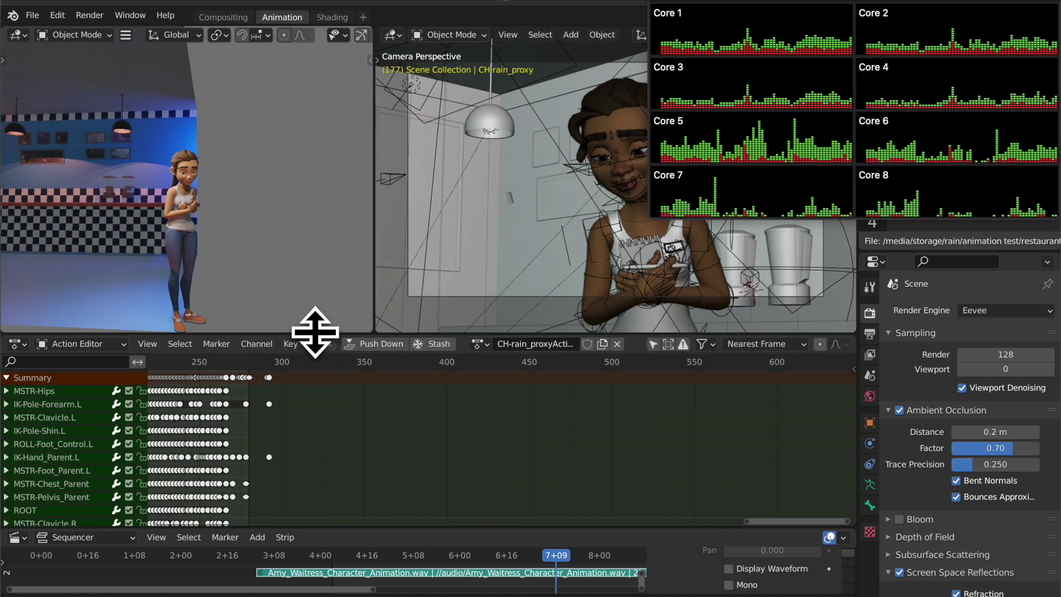
pyautogui.click(42, 555)
pyautogui.press('space')
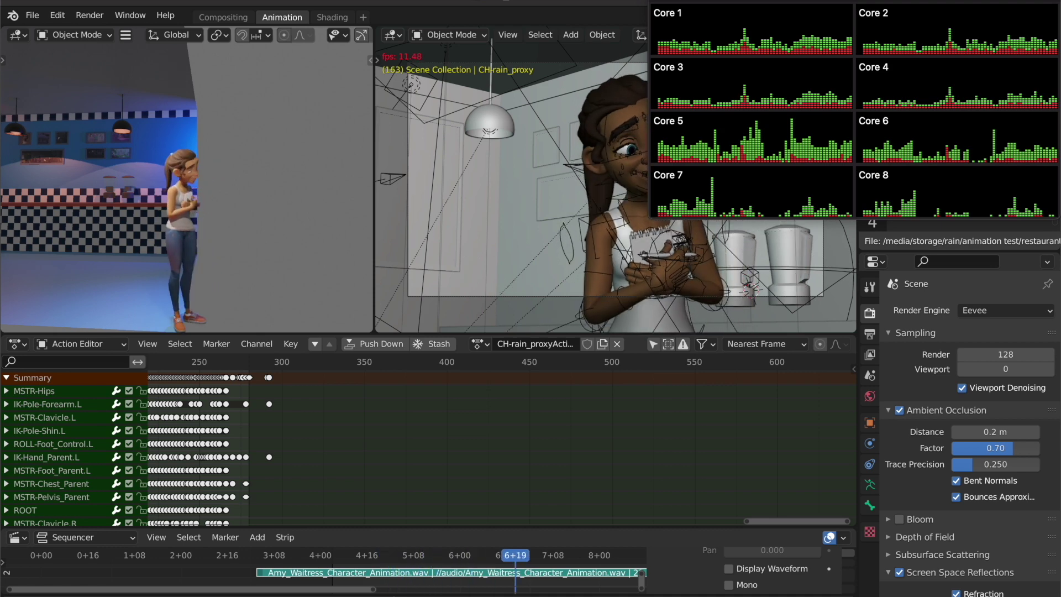
pyautogui.hotkey('ctrl', 'q')
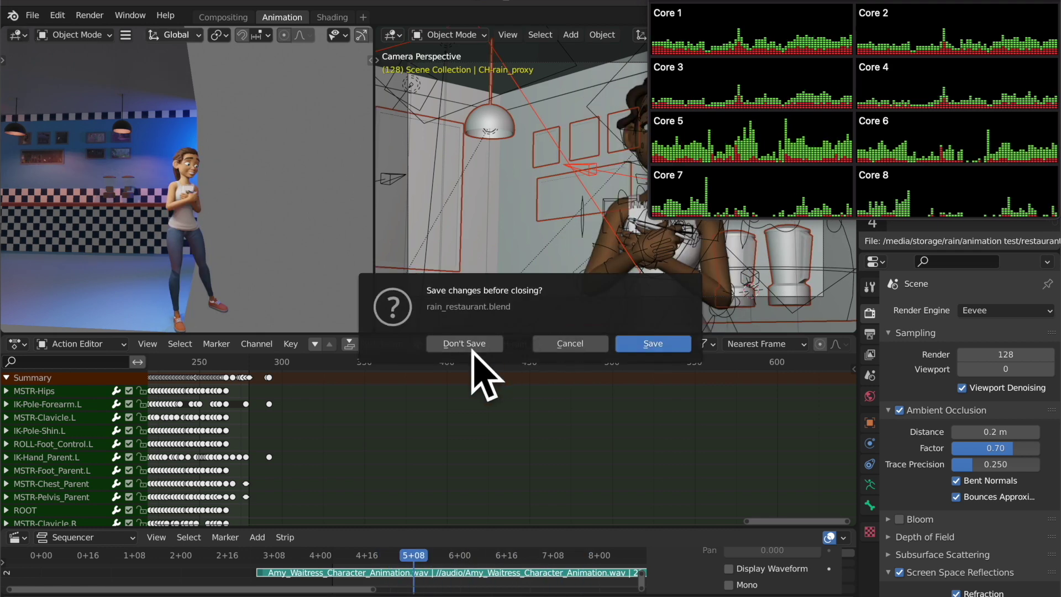
# - Quit without saving rain_restaurant.blend and relaunch Blender with the Red Autumn Forest demo
pyautogui.click(473, 344)
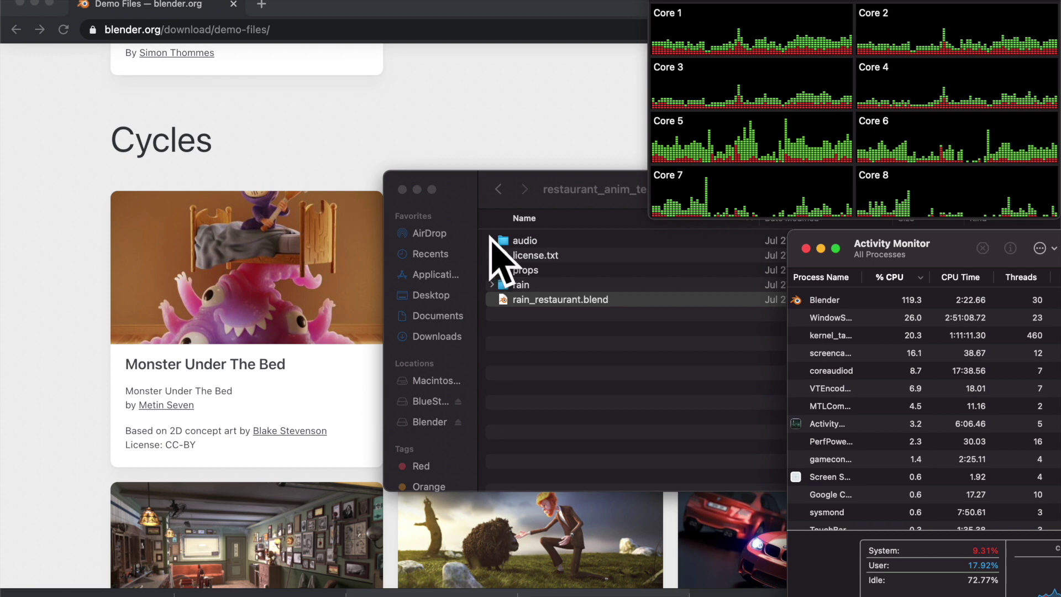
pyautogui.click(450, 126)
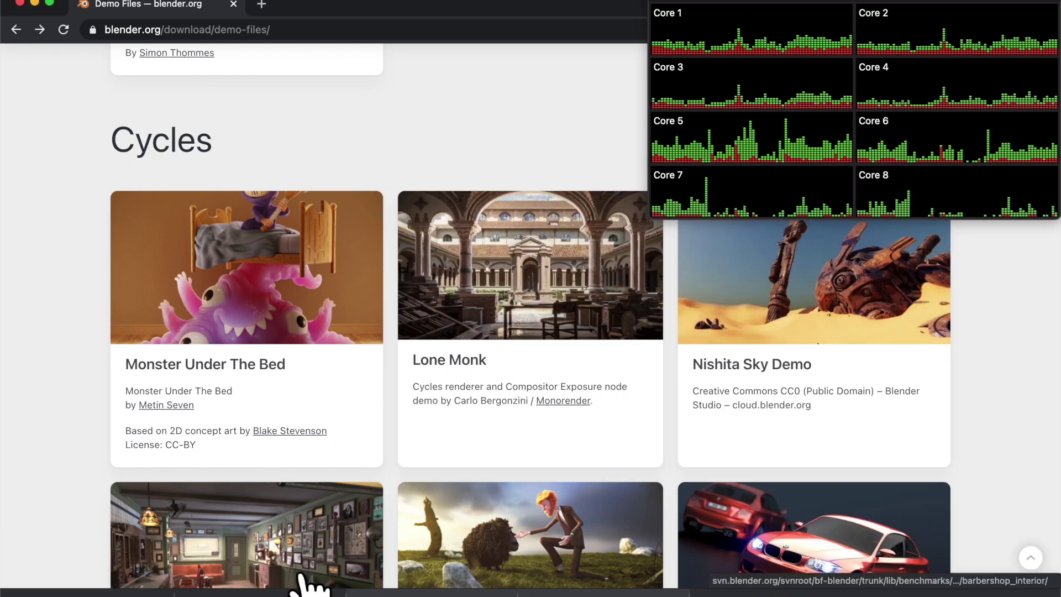
pyautogui.moveTo(387, 595)
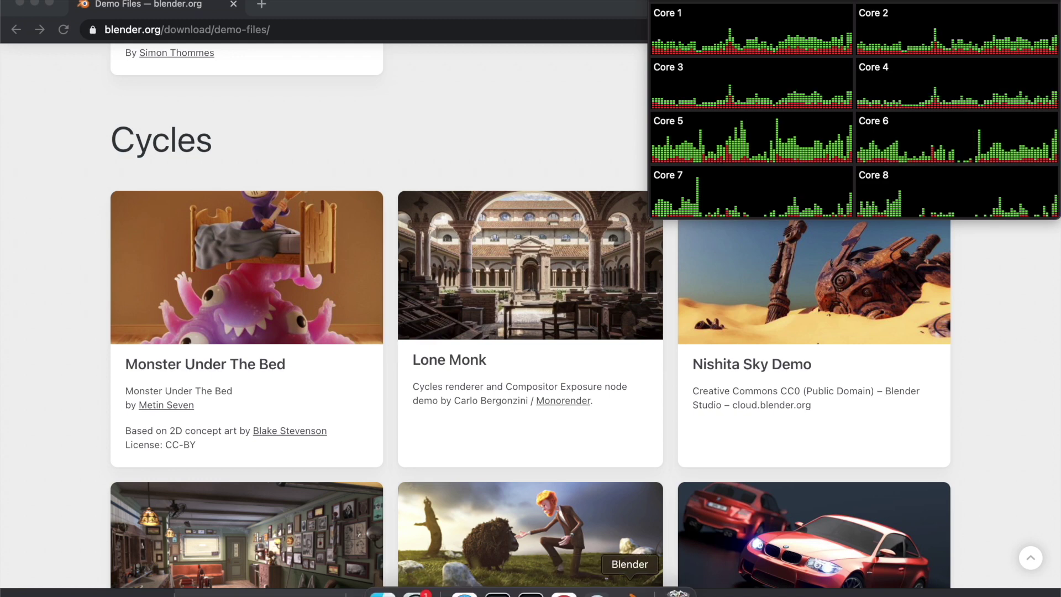
pyautogui.click(627, 584)
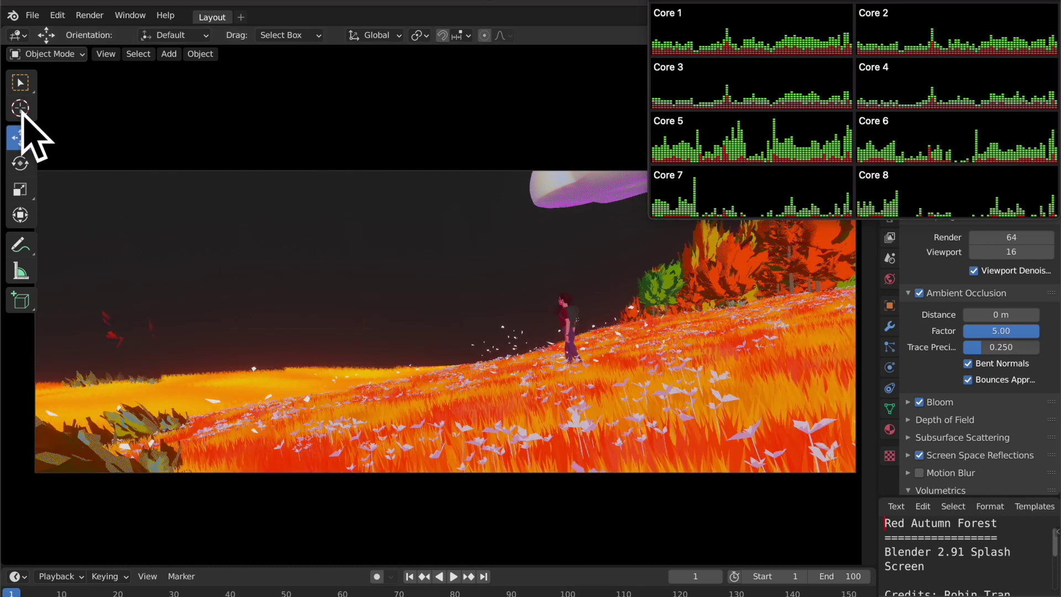
# - Rotate and move the small red flying object to a new spot in the sky
pyautogui.click(21, 108)
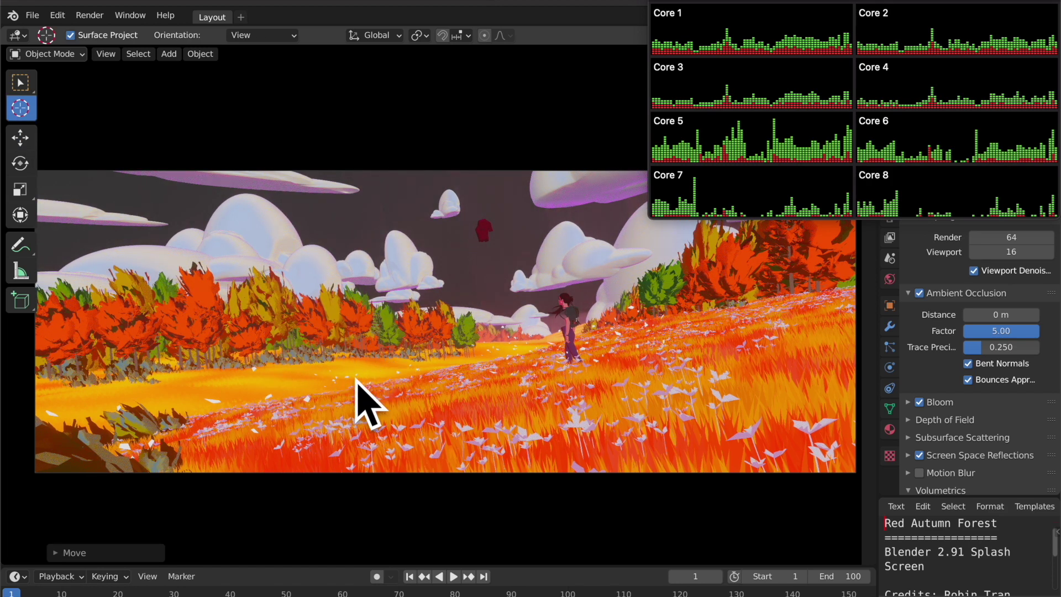
pyautogui.press('r')
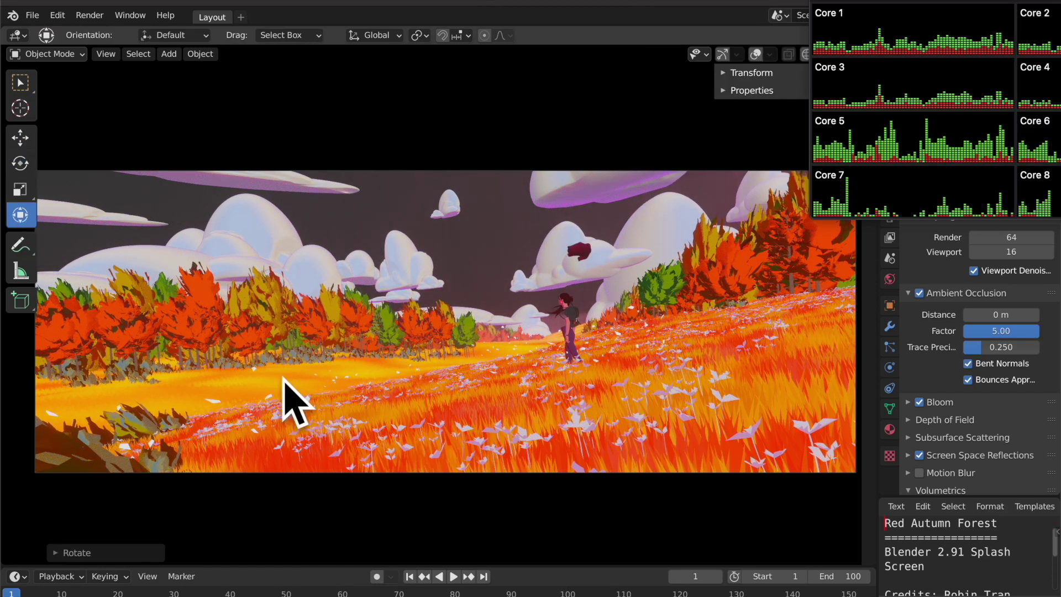
pyautogui.press('g')
pyautogui.click(504, 367)
pyautogui.press('g')
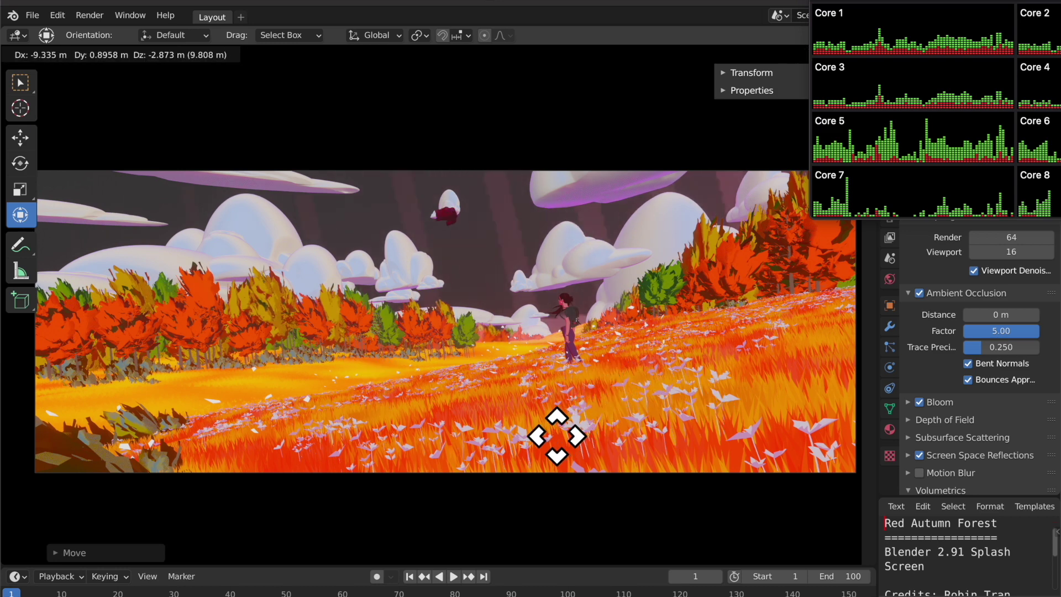
pyautogui.click(555, 423)
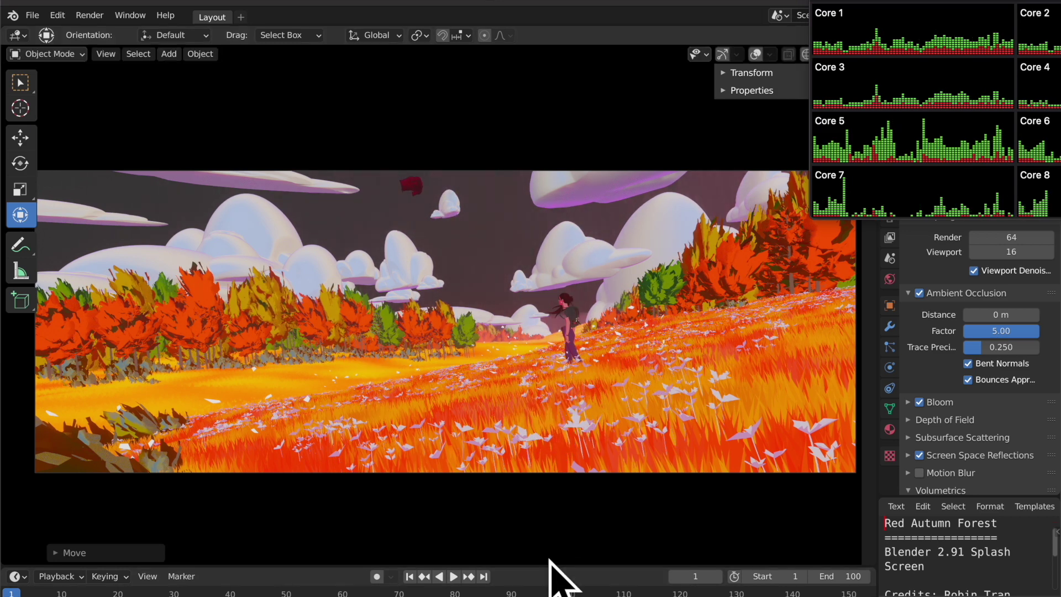
# - Enlarge the timeline, play the forest animation and stop at frame 76
pyautogui.moveTo(549, 567); pyautogui.dragTo(547, 462)
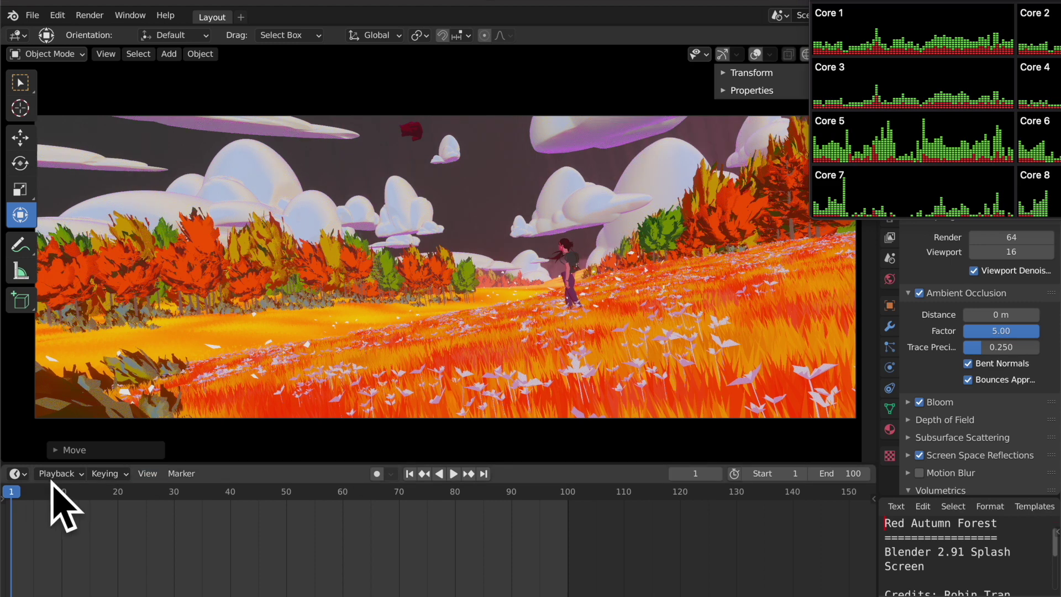
pyautogui.press('space')
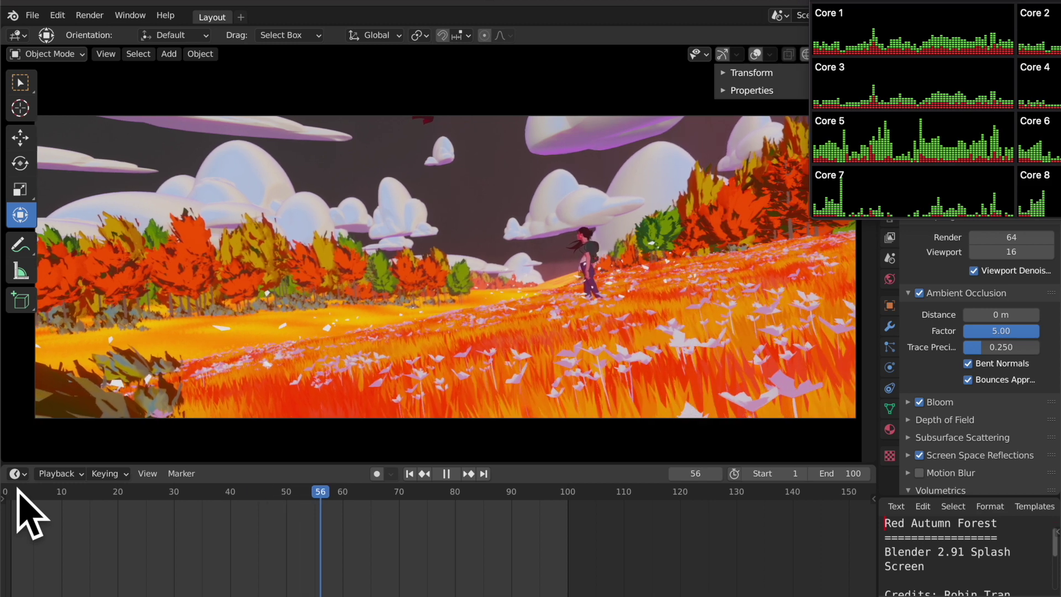
pyautogui.press('space')
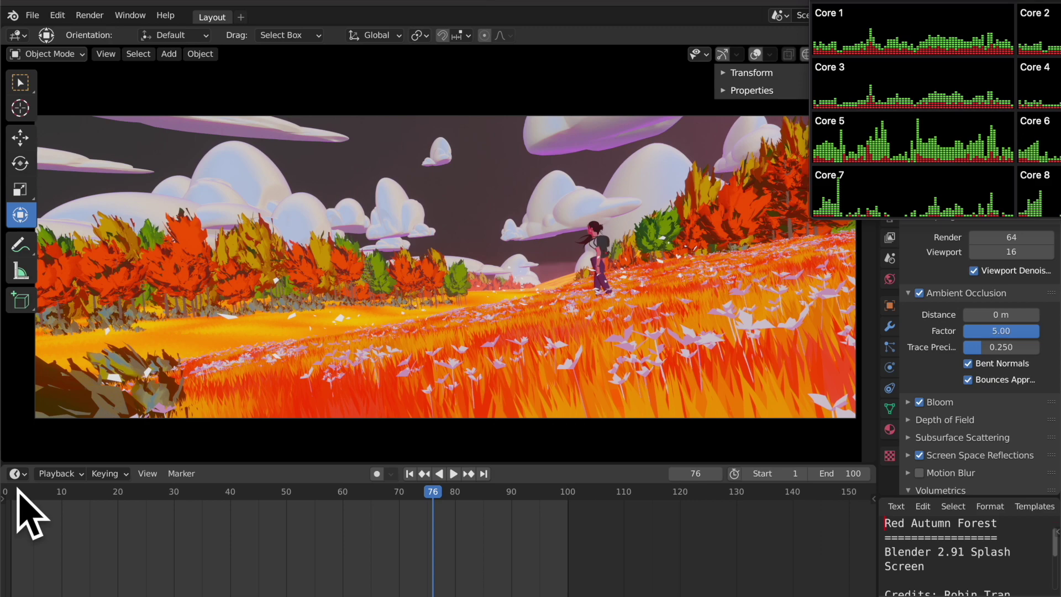
pyautogui.moveTo(202, 350); pyautogui.dragTo(446, 225, button='middle')
# - Tour the autumn forest from overhead, low and high angles, ending mid-height over the flower field
pyautogui.scroll(5, 445, 225)
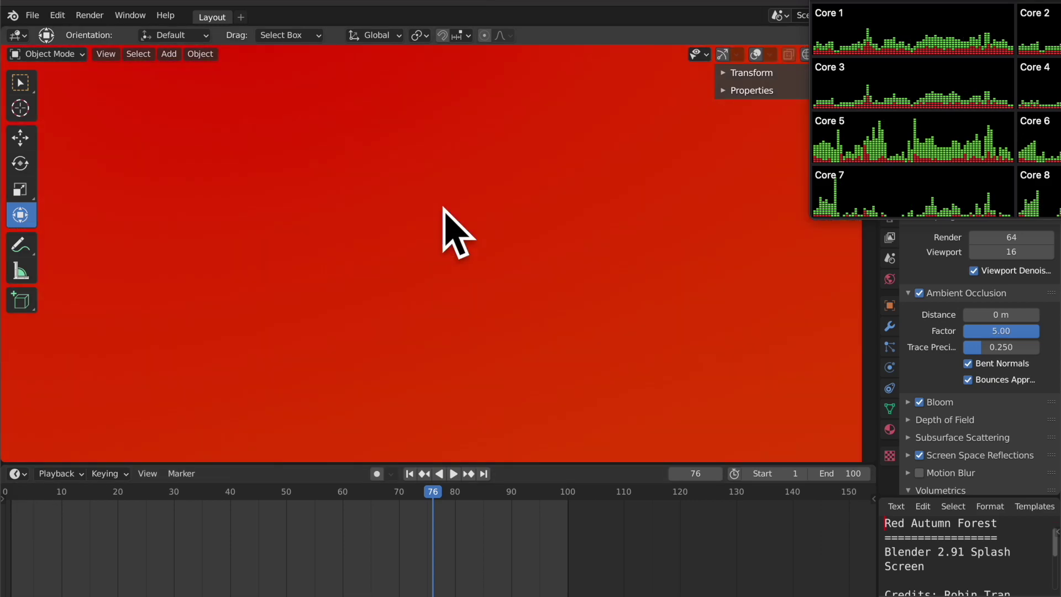
pyautogui.press('KP_0')
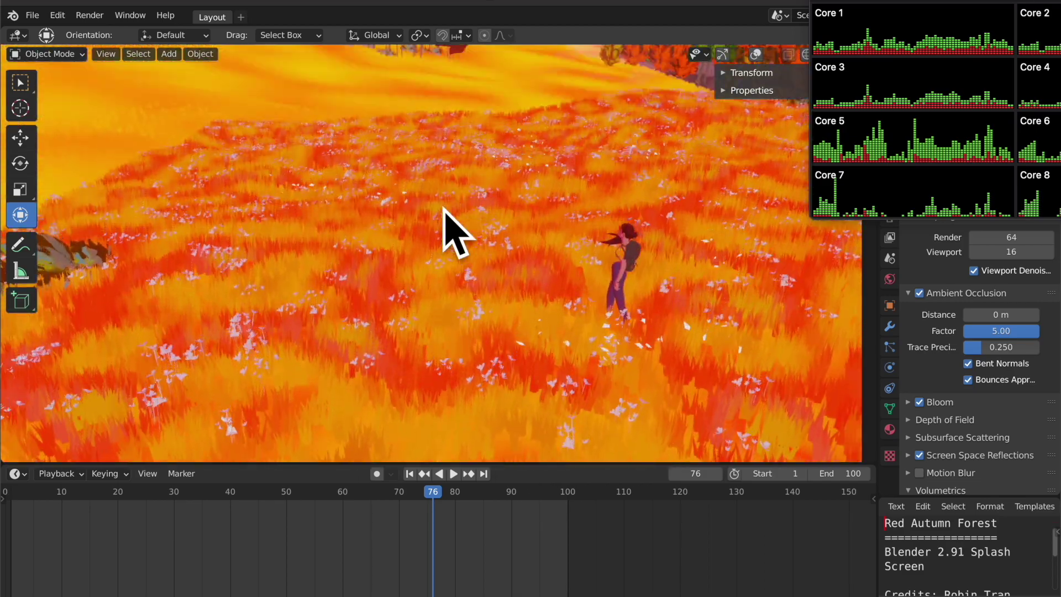
pyautogui.press('KP_7')
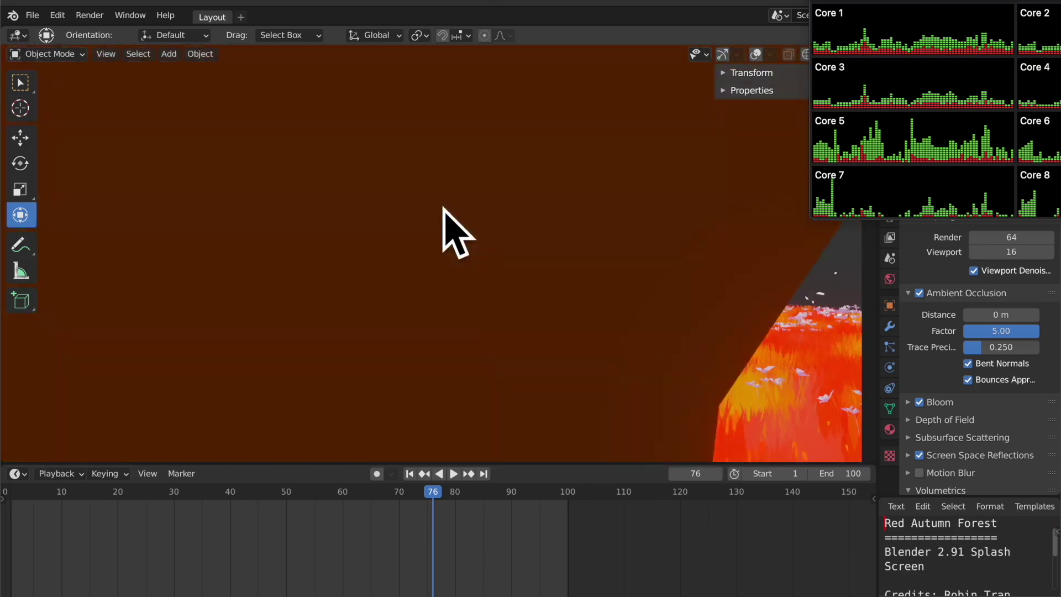
pyautogui.press('KP_0')
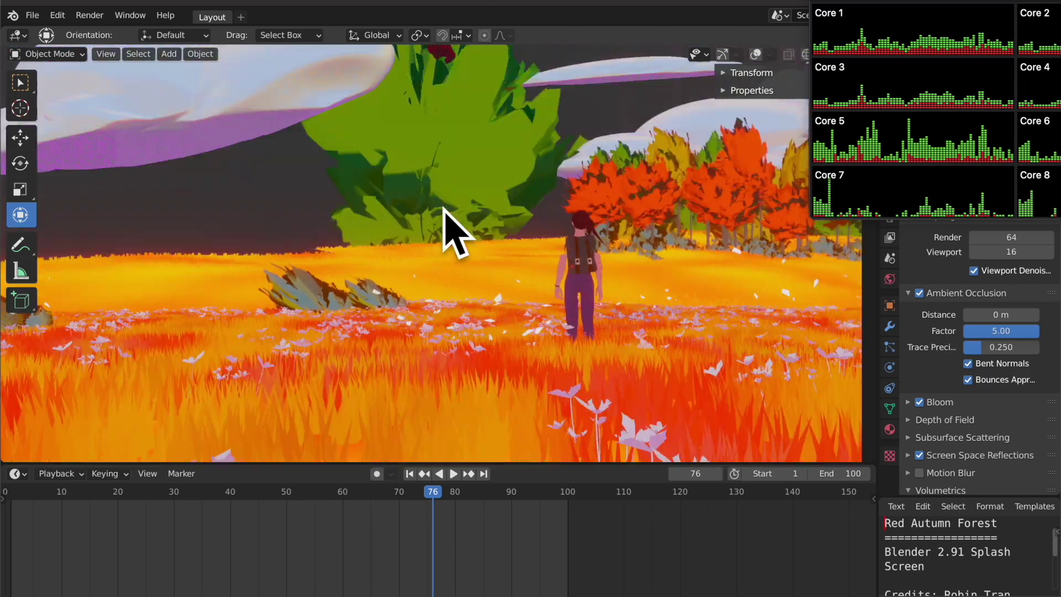
pyautogui.press('KP_0')
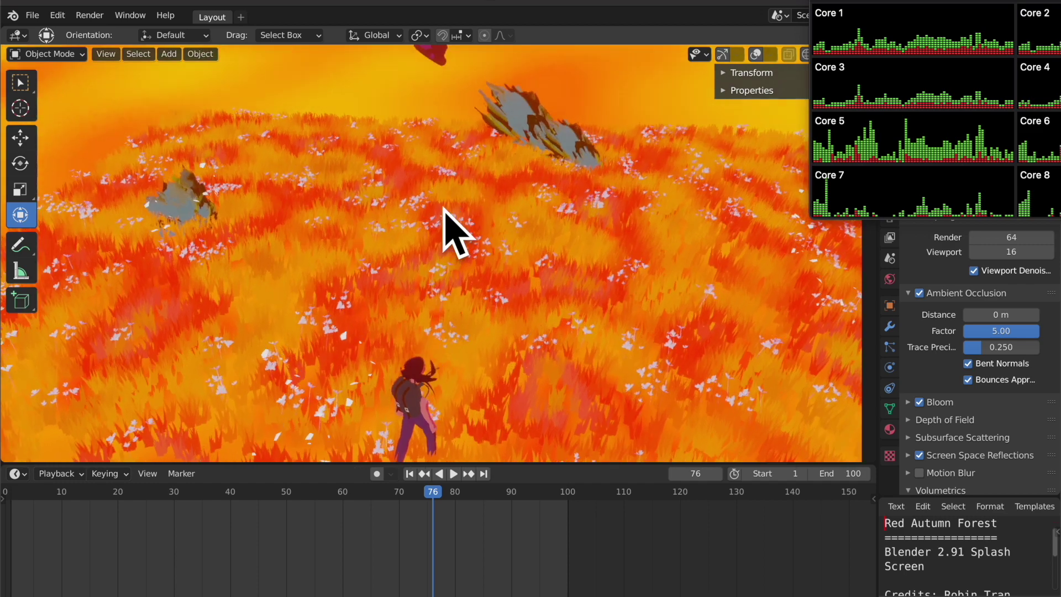
pyautogui.press('KP_0')
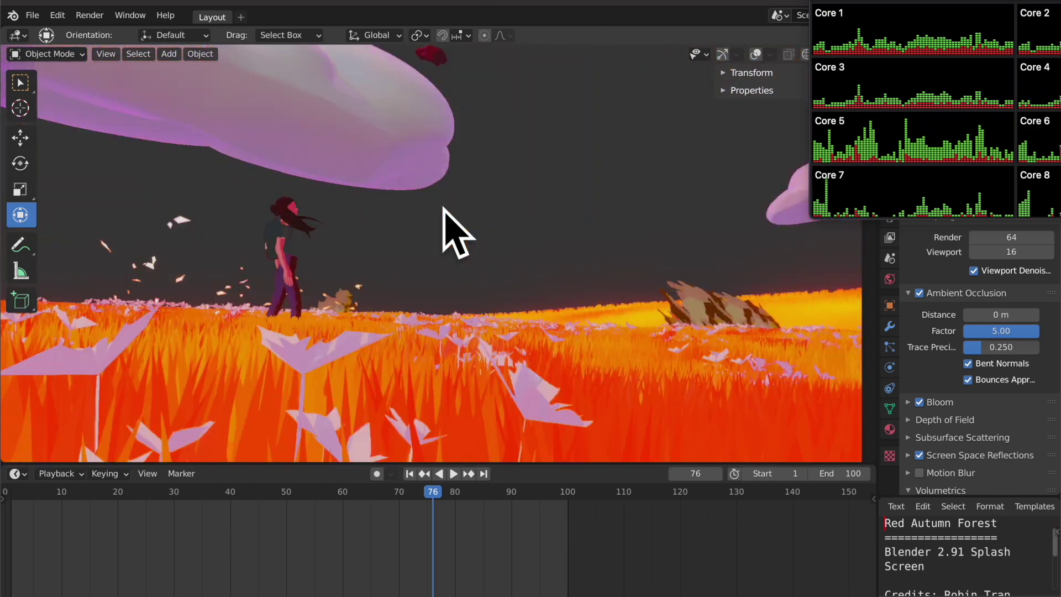
pyautogui.press('KP_0')
pyautogui.moveTo(498, 591)
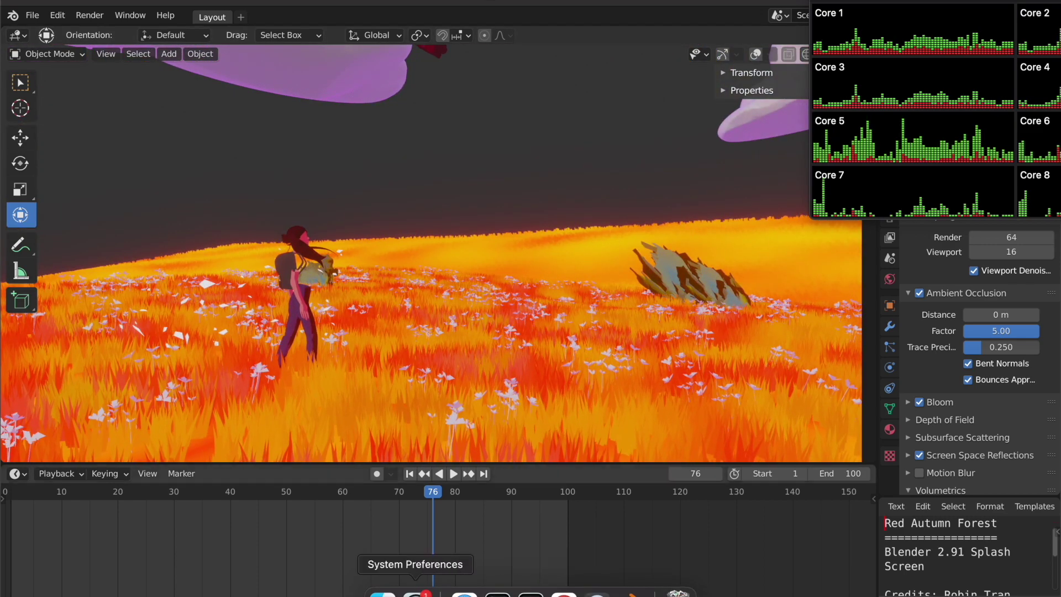
# - Render the Red Autumn Forest animation and bring the render window into view
pyautogui.click(100, 17)
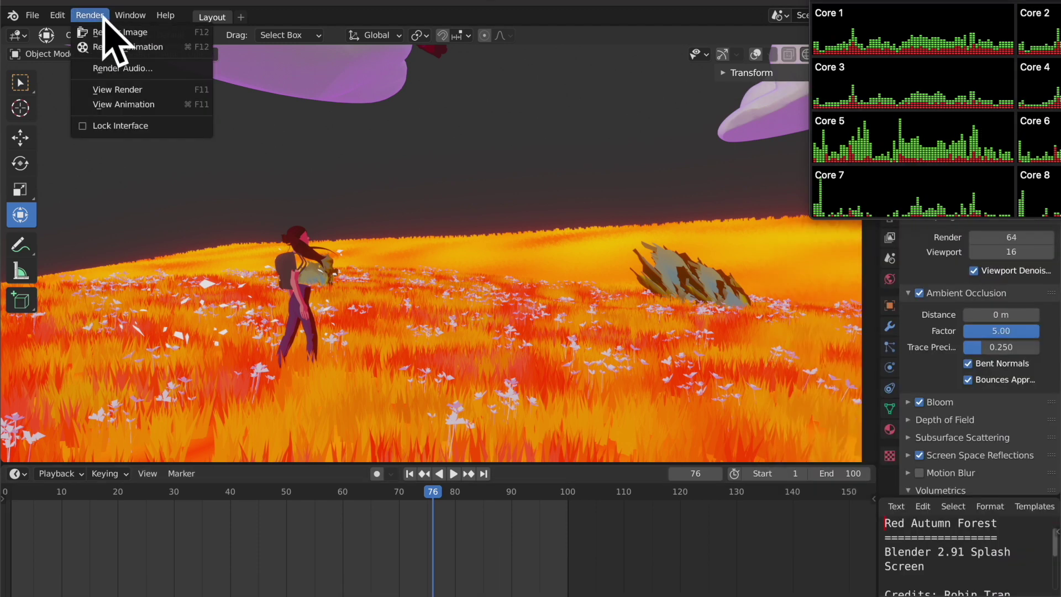
pyautogui.click(128, 47)
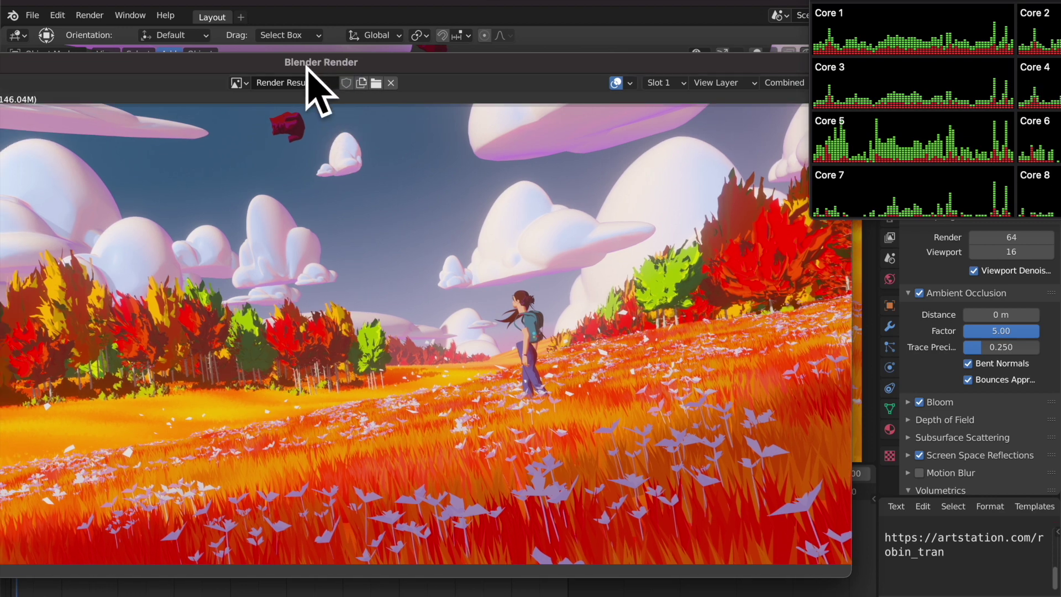
pyautogui.moveTo(303, 64); pyautogui.dragTo(505, 71)
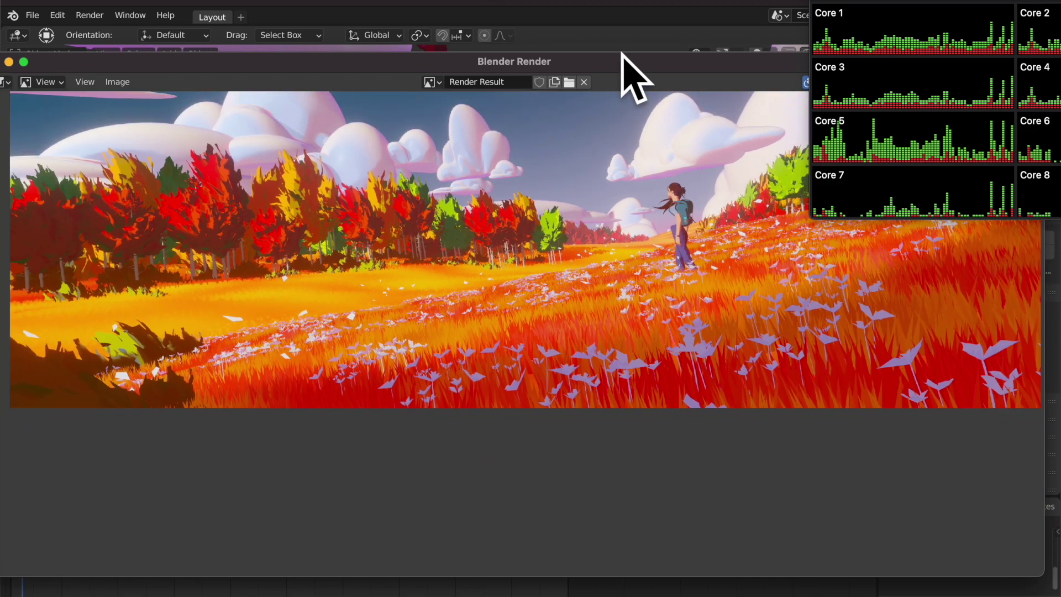
# - Reposition and resize the Blender Render window, then bring the main scene back to front
pyautogui.moveTo(622, 54); pyautogui.dragTo(725, 196)
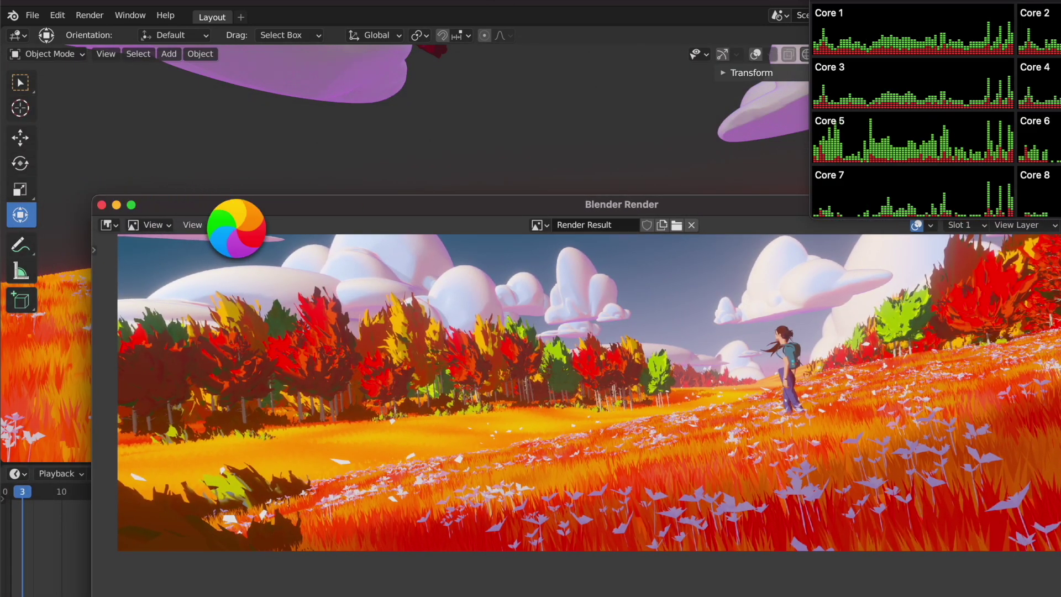
pyautogui.doubleClick(464, 199)
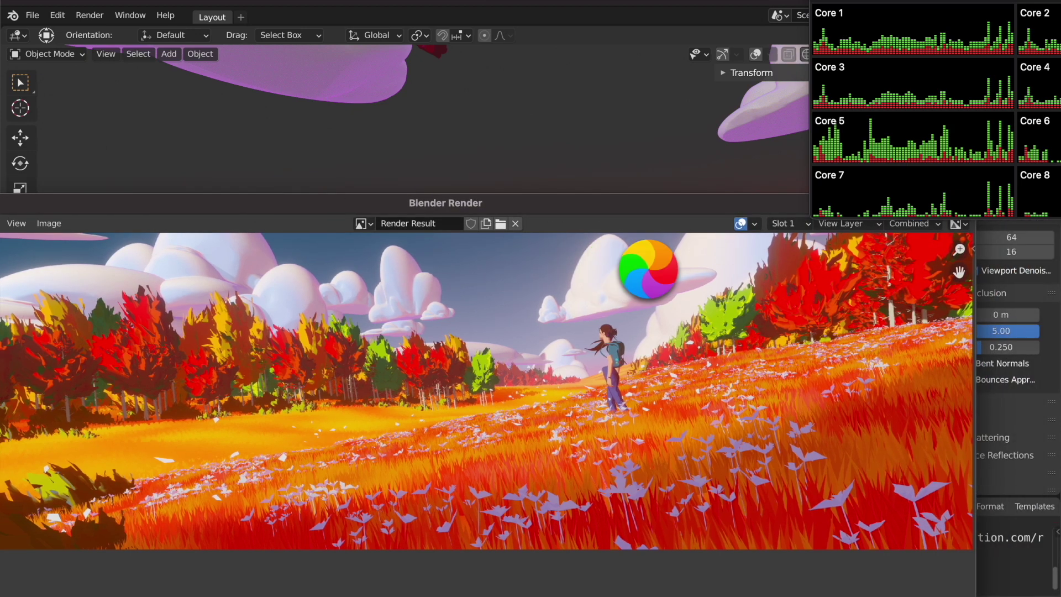
pyautogui.doubleClick(696, 203)
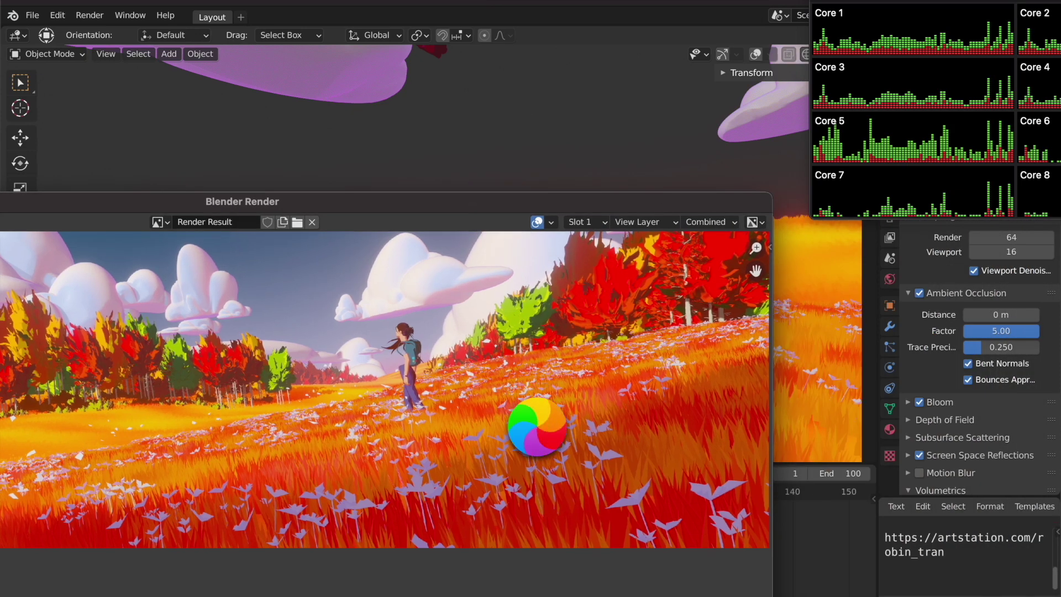
pyautogui.doubleClick(330, 200)
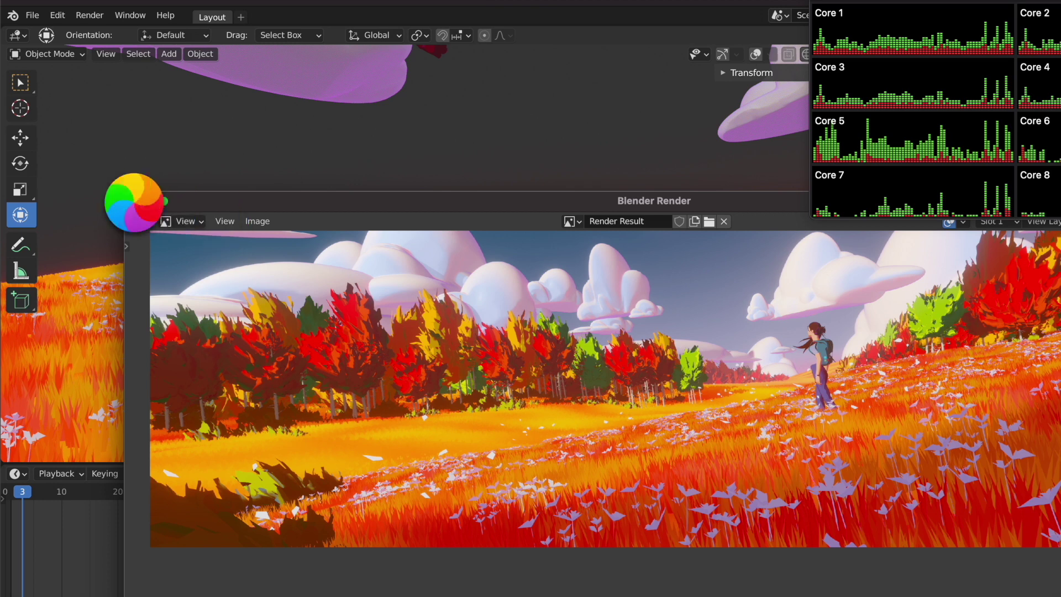
pyautogui.click(105, 199)
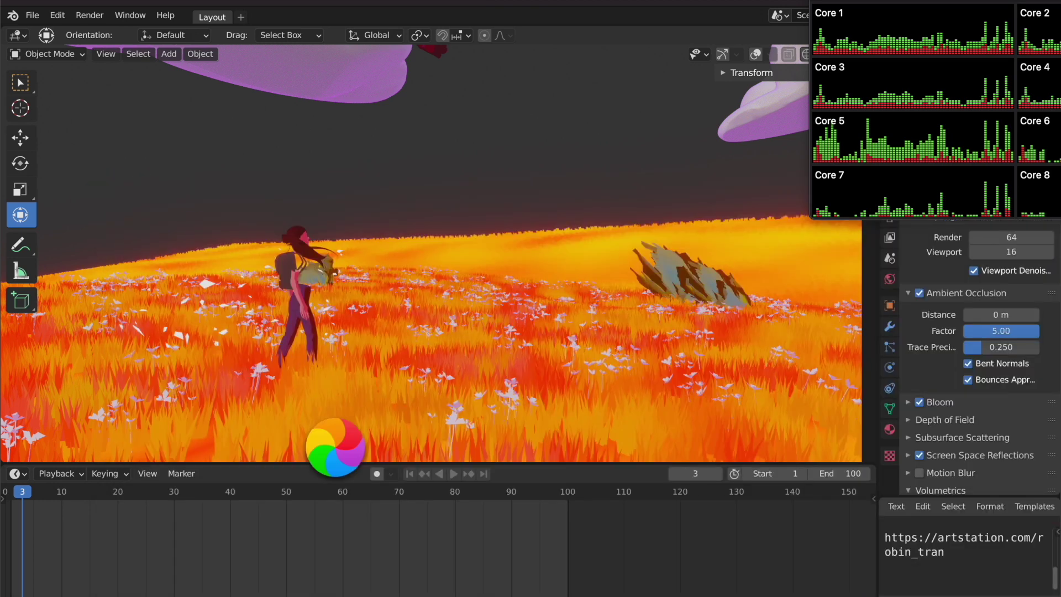
pyautogui.moveTo(597, 594)
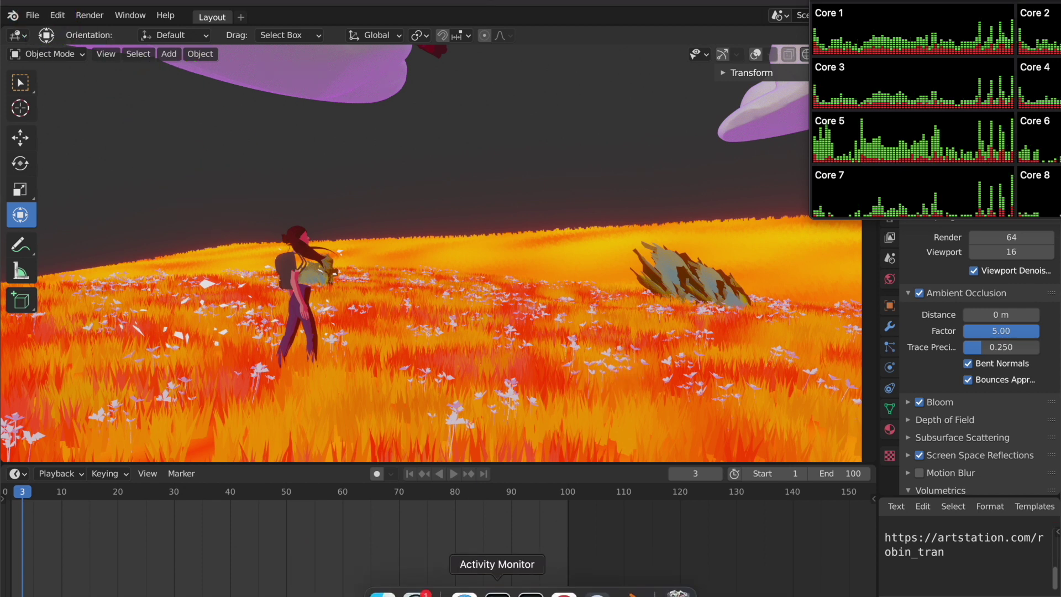
# - Check Blender's roughly 461.5% CPU usage in Activity Monitor, shifting its windows to show more columns
pyautogui.click(498, 590)
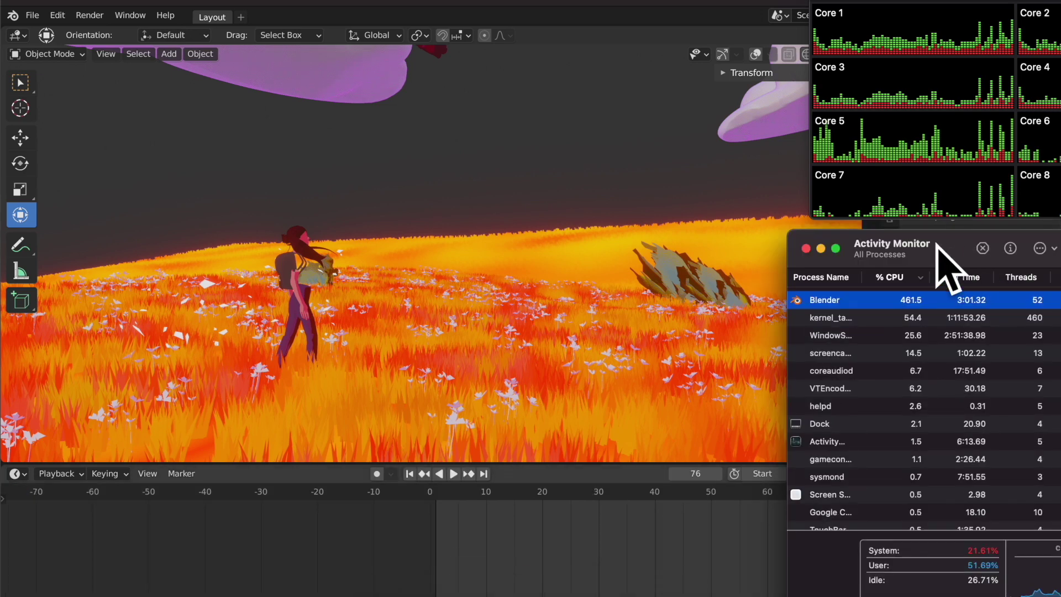
pyautogui.moveTo(924, 243); pyautogui.dragTo(664, 239)
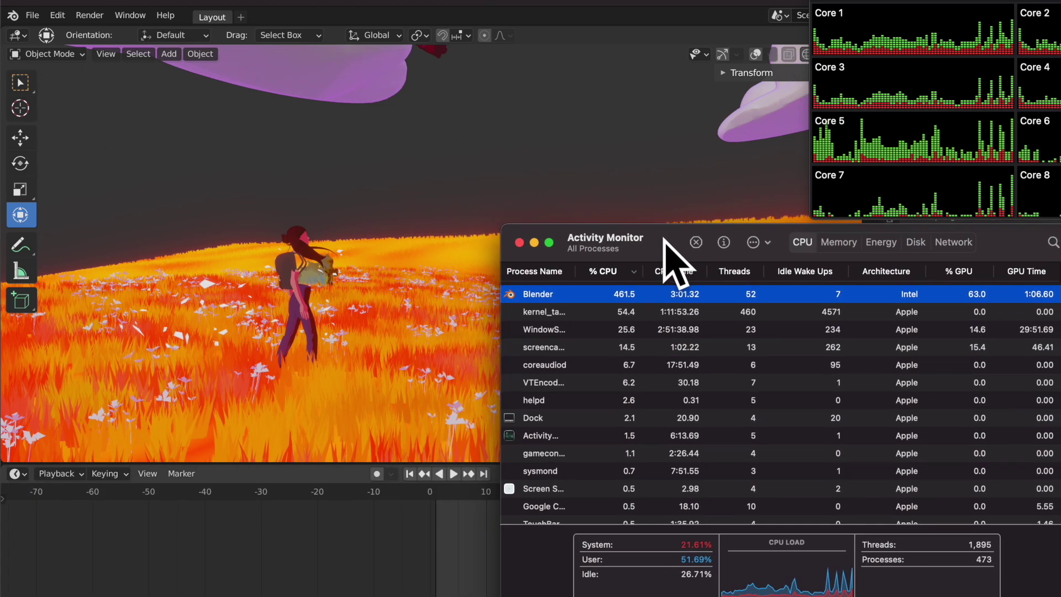
pyautogui.moveTo(1035, 3); pyautogui.dragTo(887, 6)
# - Quit the forest scene in Blender without saving changes
pyautogui.click(450, 172)
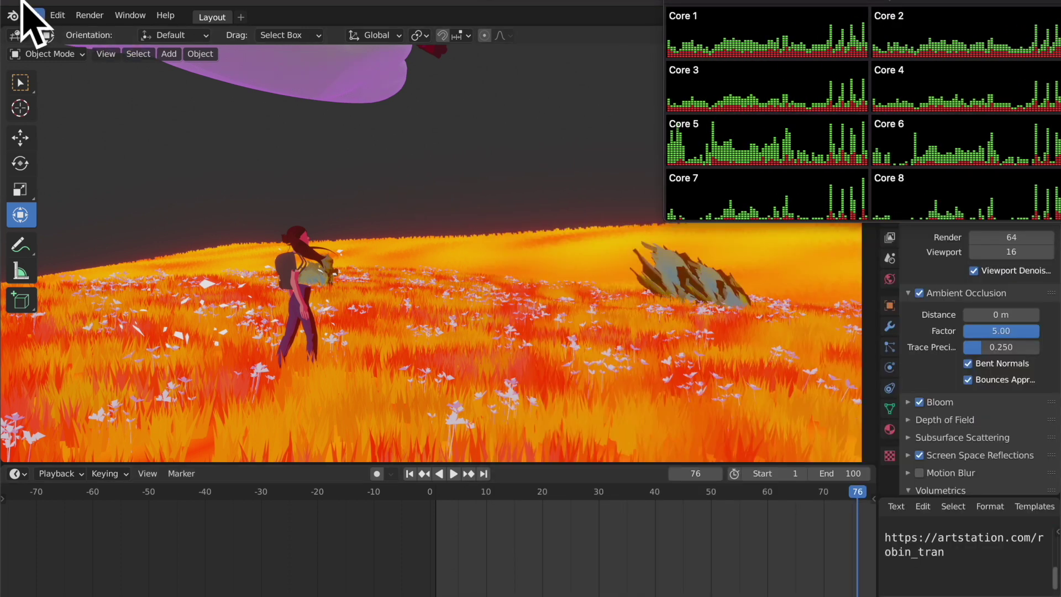
pyautogui.press('super+q')
pyautogui.click(474, 342)
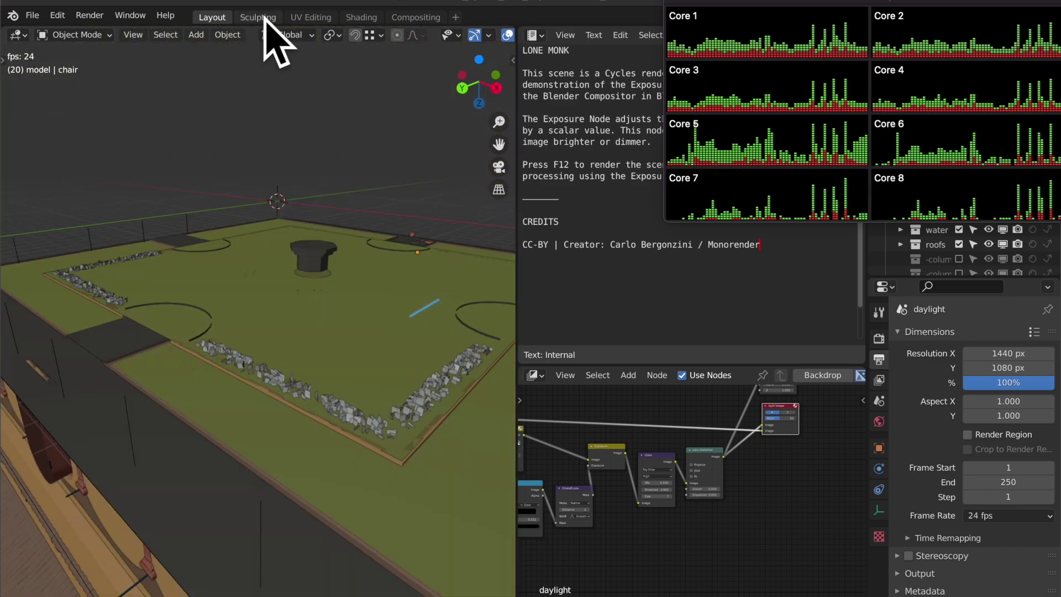
# - View Lone Monk in the Sculpting, UV Editing and Shading workspaces, then return to Layout
pyautogui.click(268, 17)
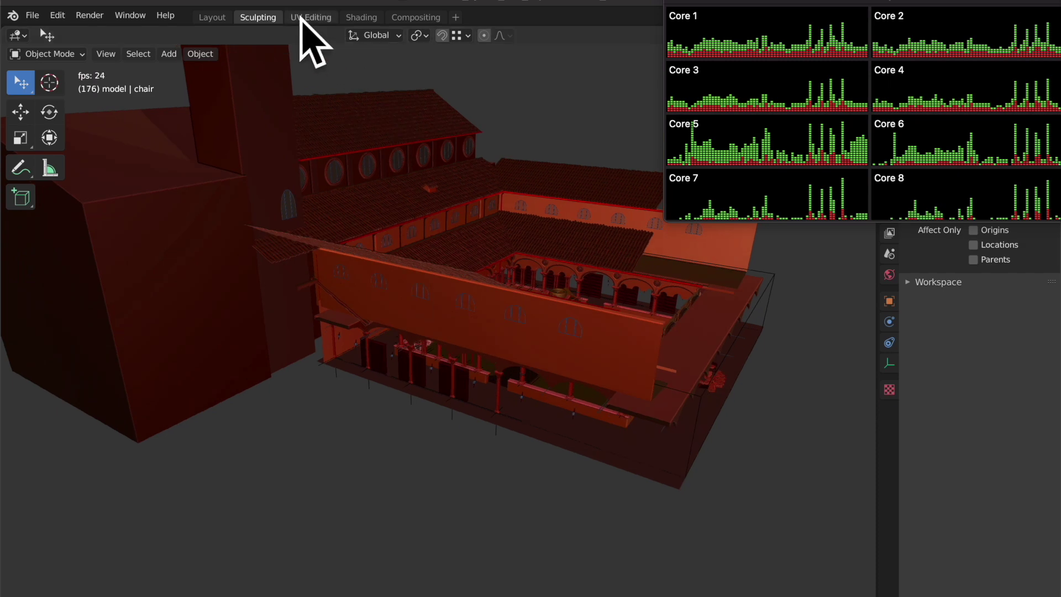
pyautogui.click(311, 18)
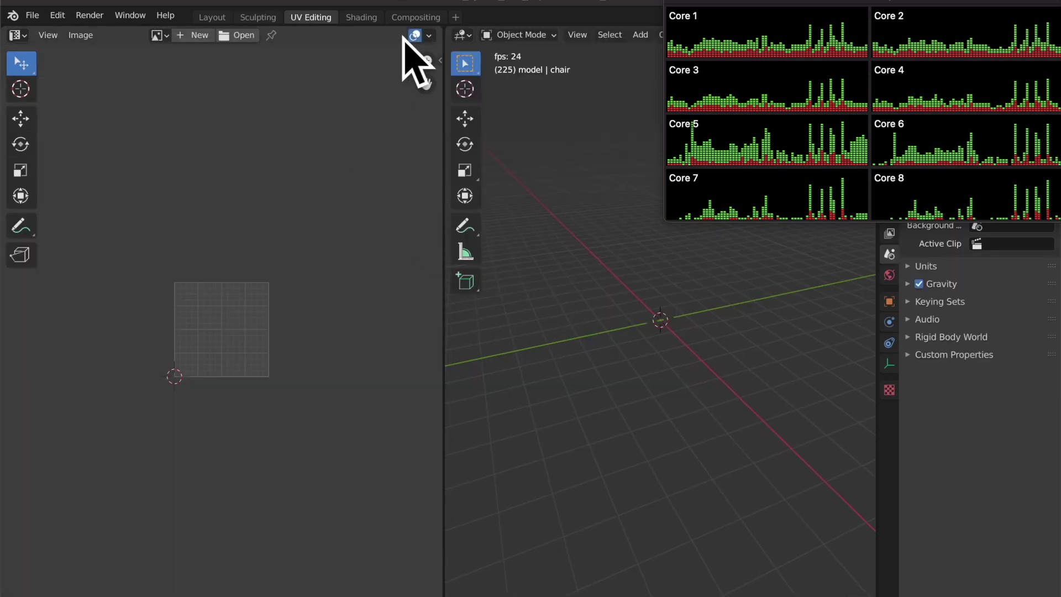
pyautogui.click(362, 15)
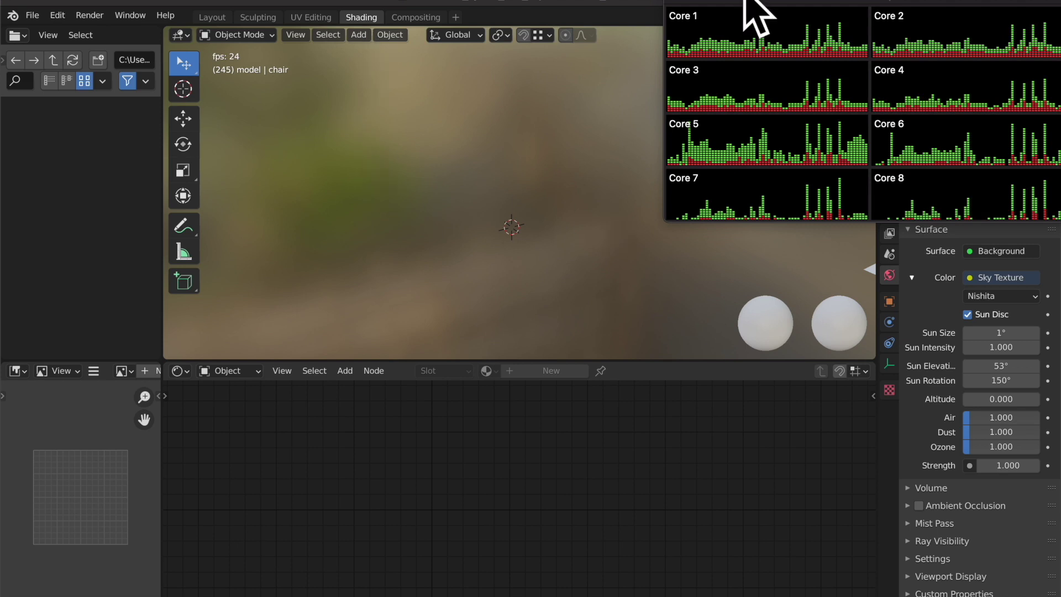
pyautogui.moveTo(757, 16); pyautogui.dragTo(735, 431)
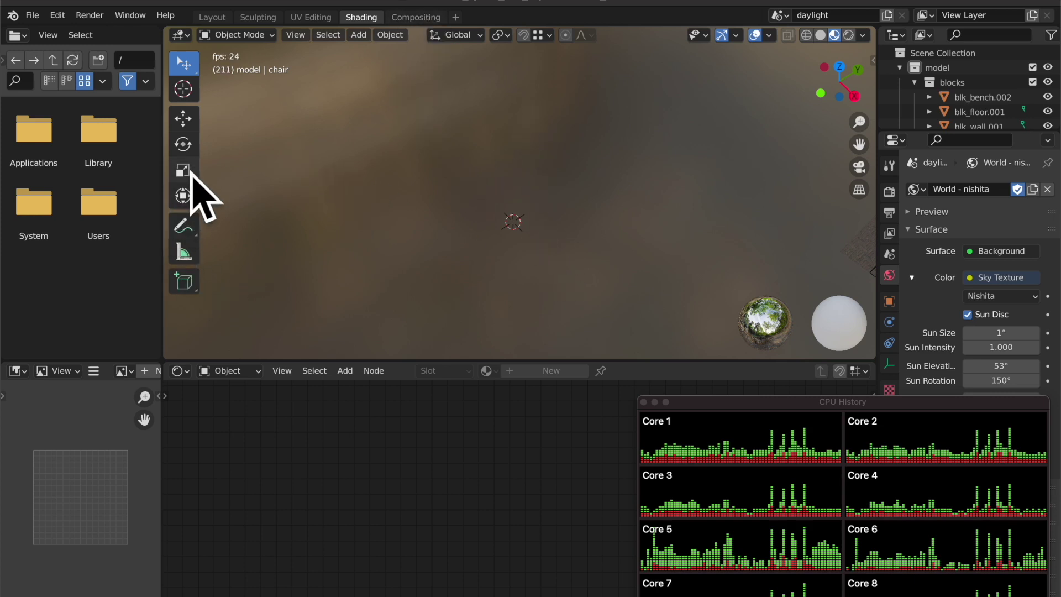
pyautogui.click(183, 118)
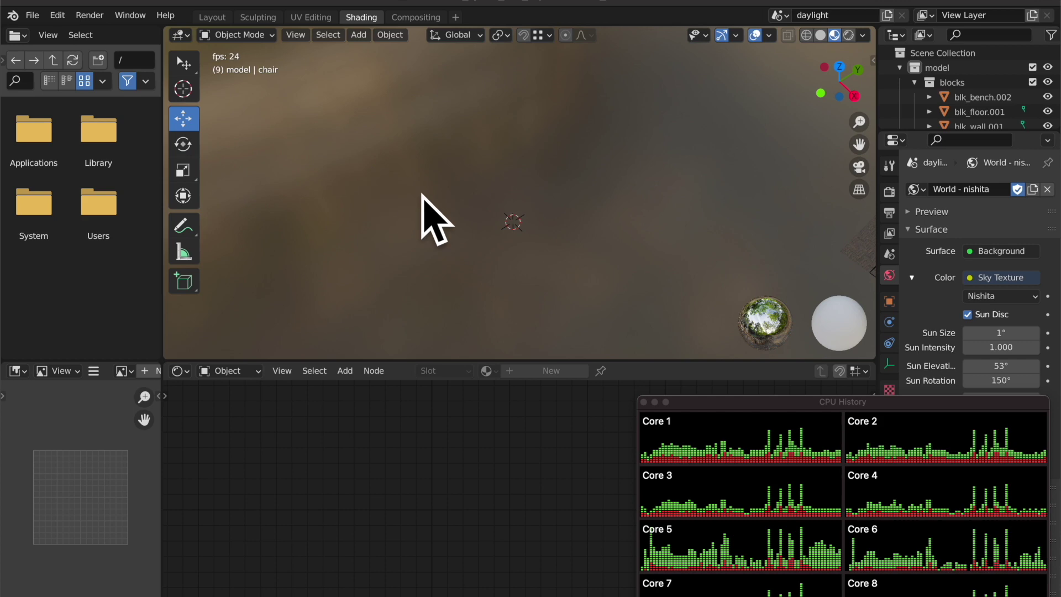
pyautogui.click(212, 17)
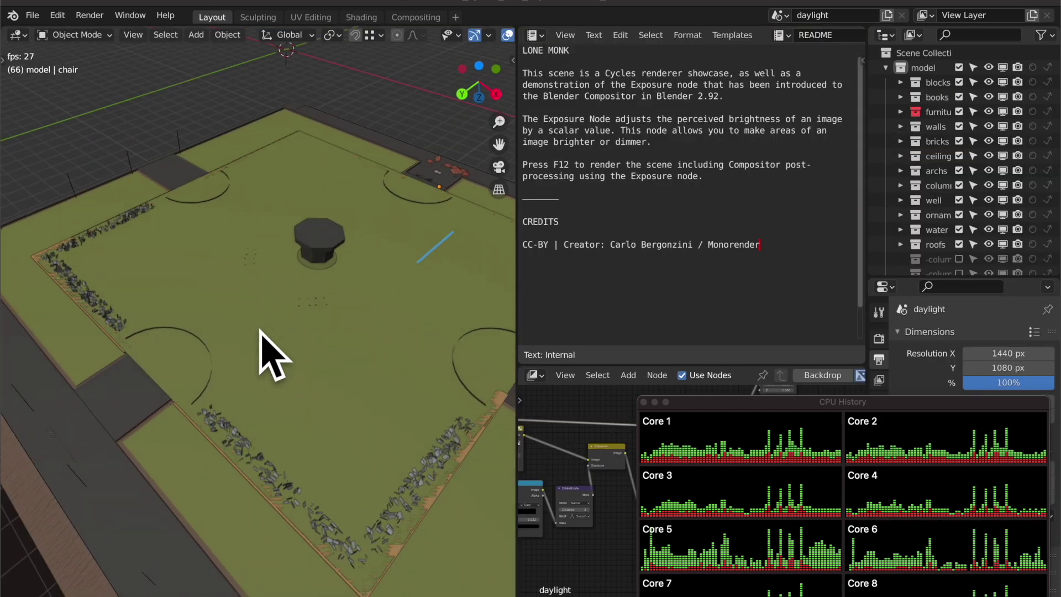
# - Render the Lone Monk animation, enlarge the Render Result window and fit the image
pyautogui.click(88, 15)
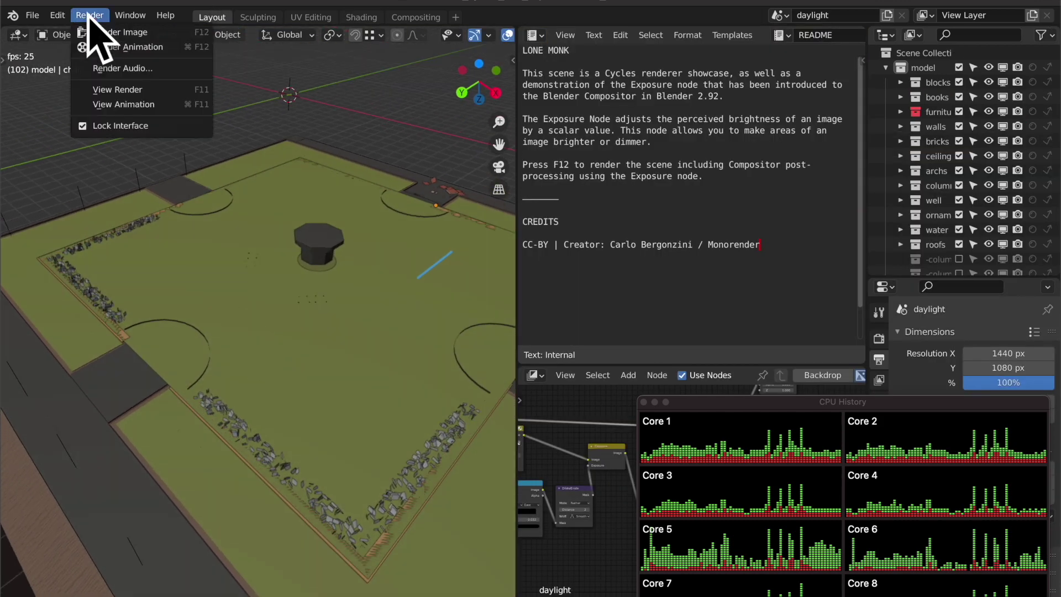
pyautogui.click(155, 53)
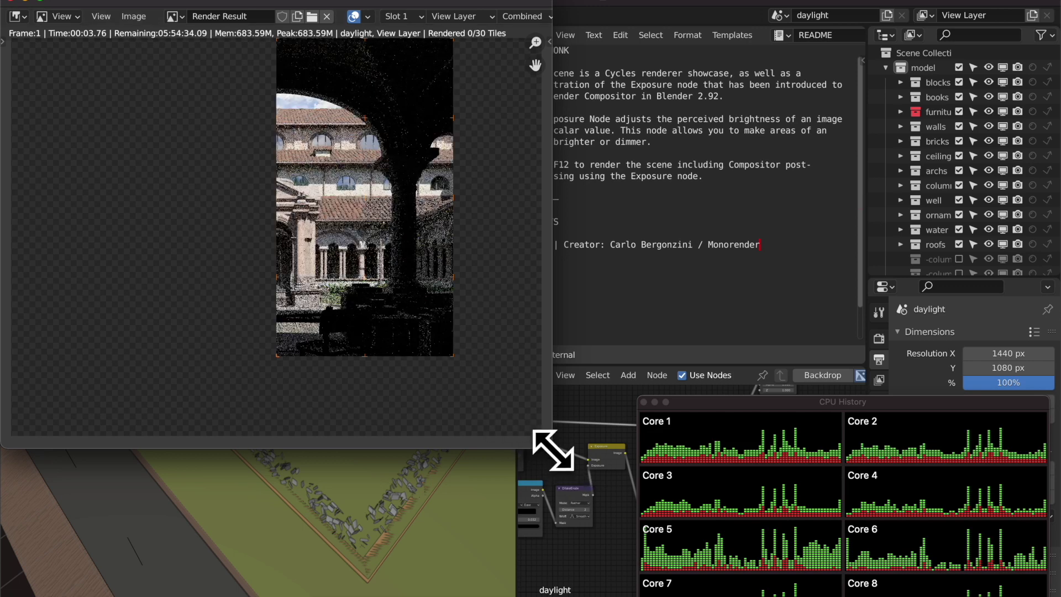
pyautogui.moveTo(550, 449); pyautogui.dragTo(633, 519)
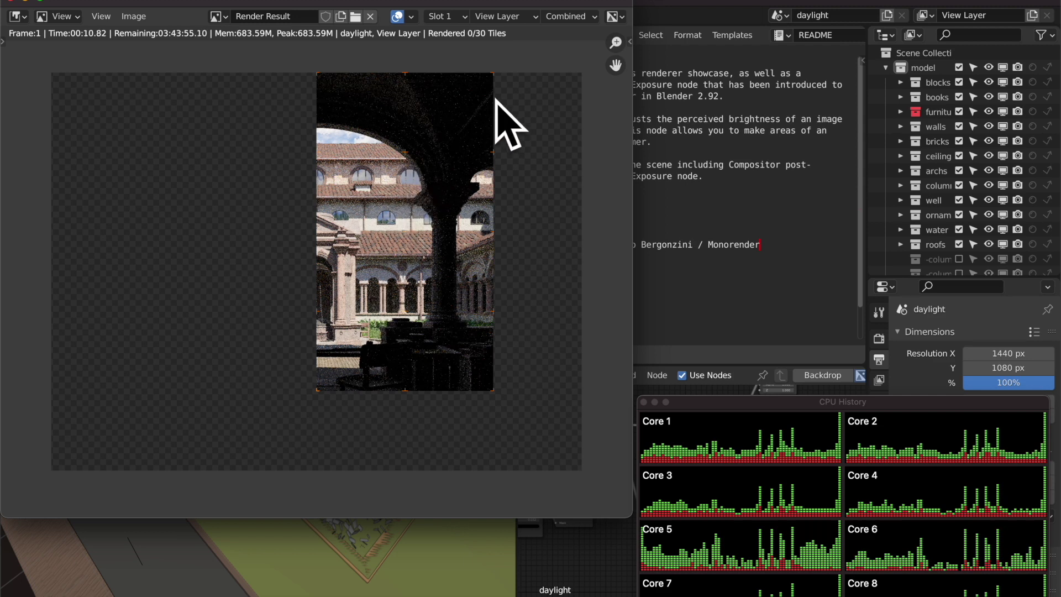
pyautogui.scroll(2, 379, 268)
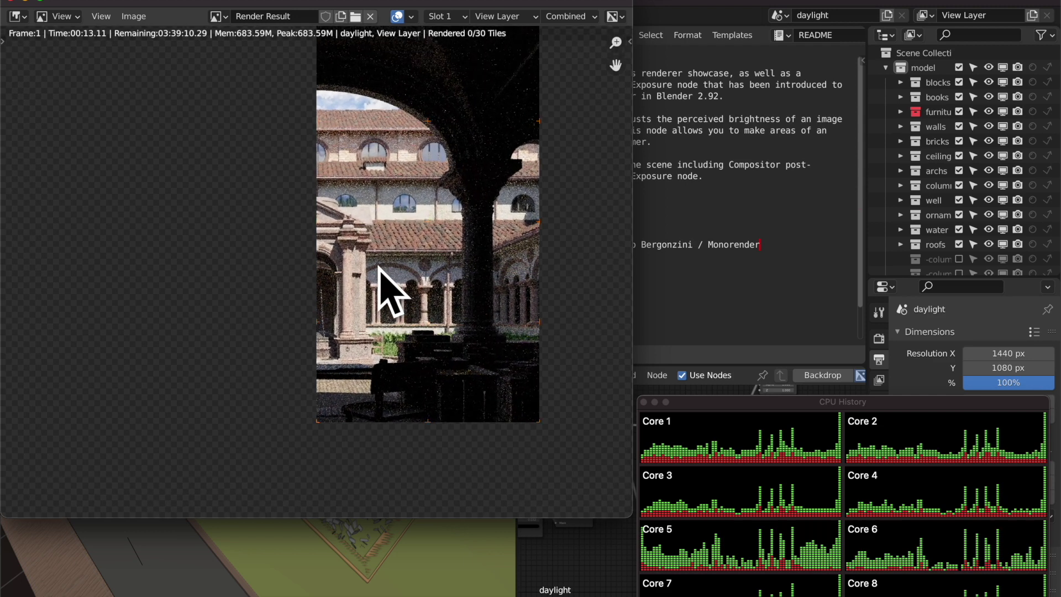
pyautogui.scroll(2, 379, 267)
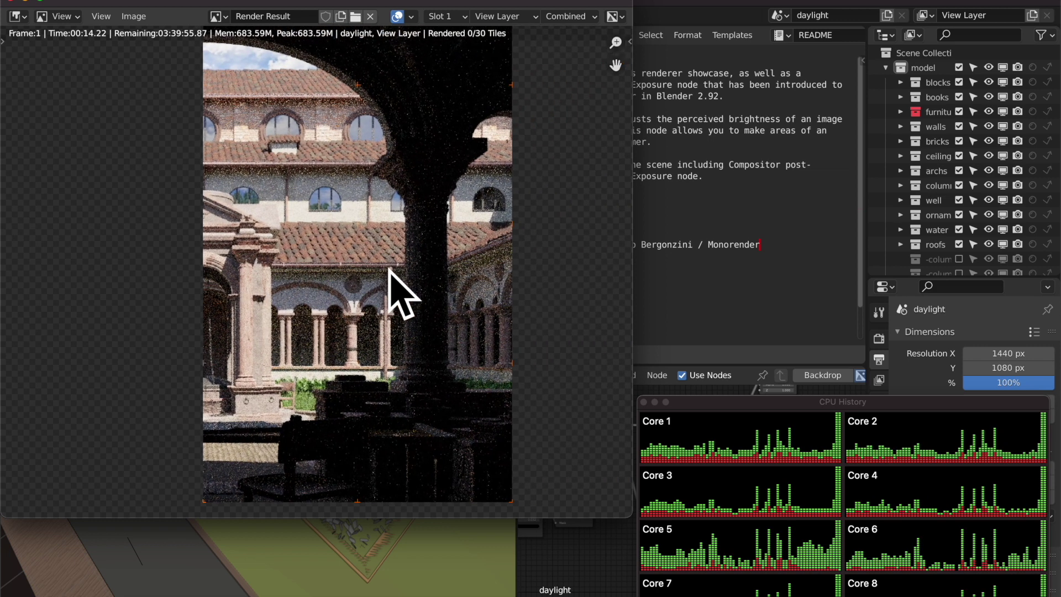
pyautogui.scroll(-3, 388, 269)
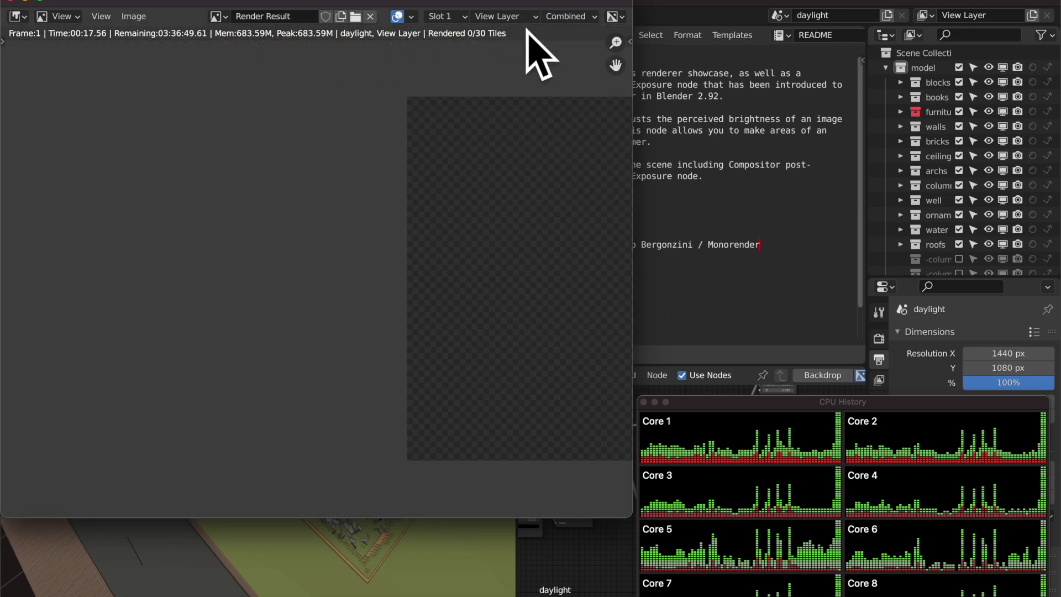
pyautogui.press('Home')
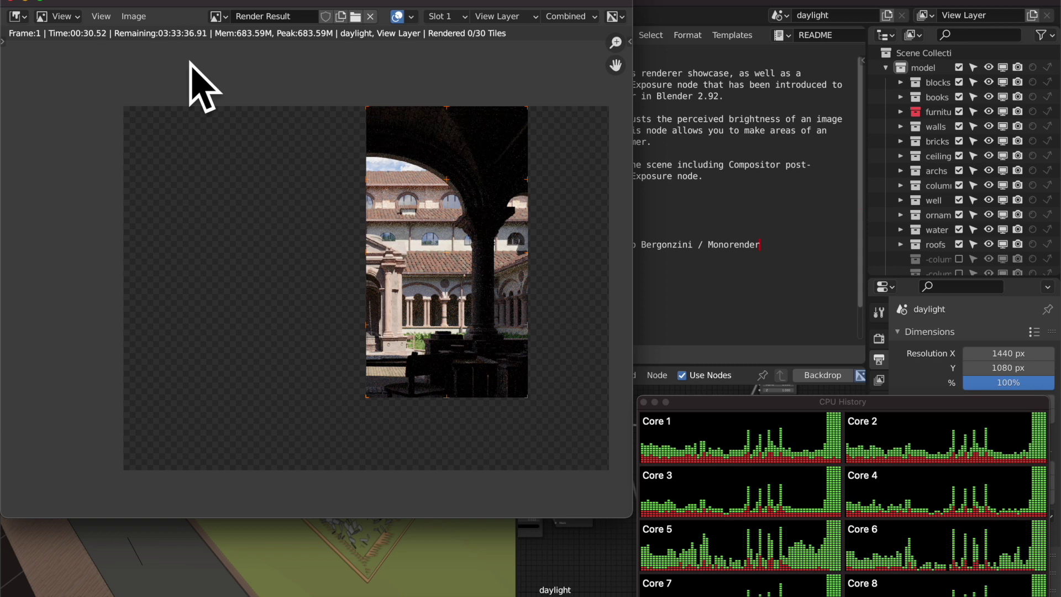
# - Zoom and pan across the rendered cloister frame, then close the render result
pyautogui.scroll(1, 450, 246)
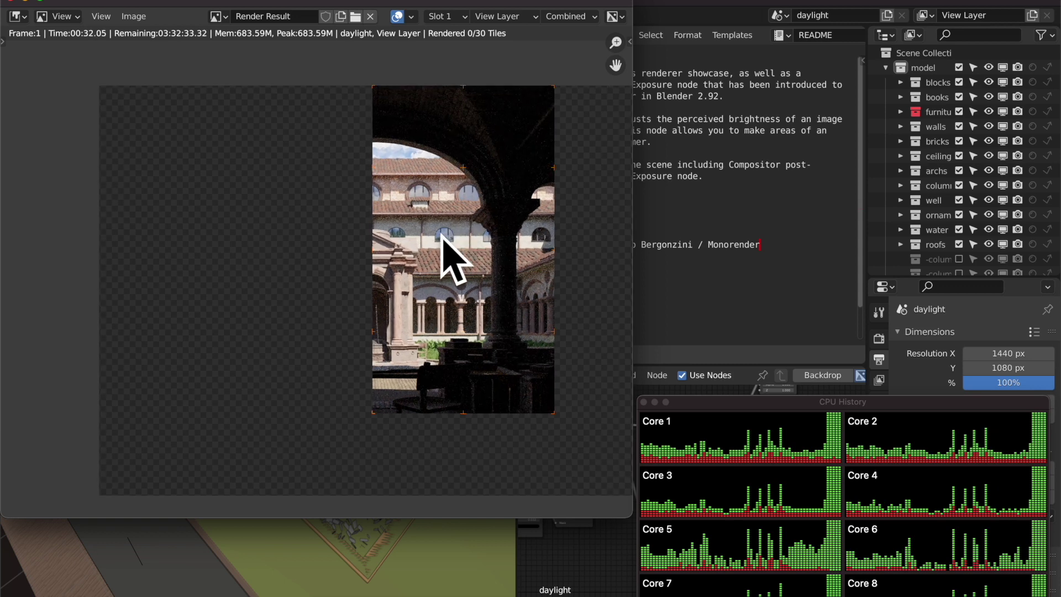
pyautogui.scroll(1, 443, 257)
pyautogui.scroll(-1, 439, 252)
pyautogui.hscroll(5, 439, 254)
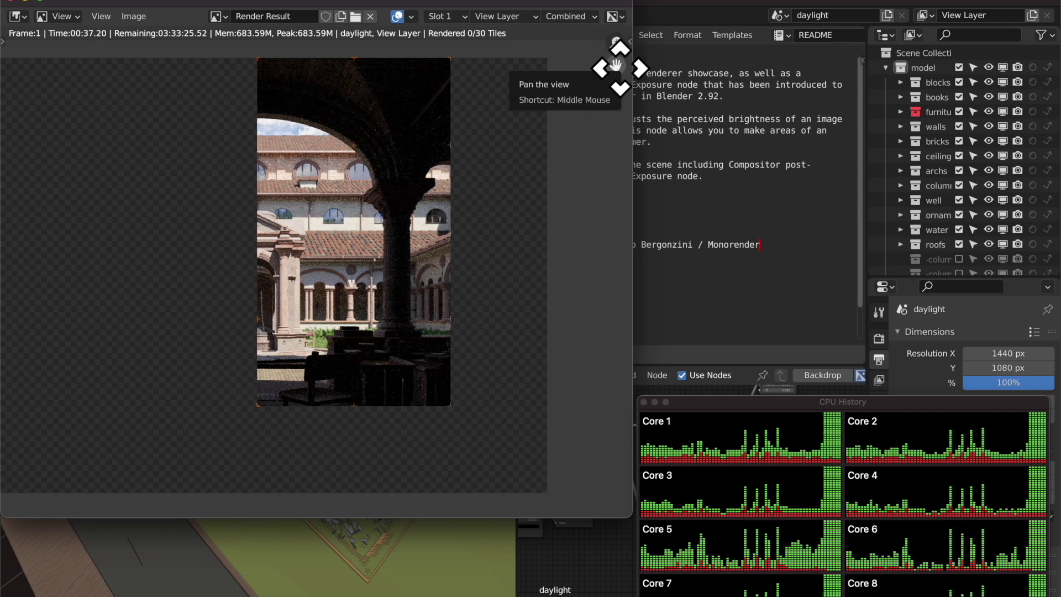
pyautogui.hscroll(3, 486, 230)
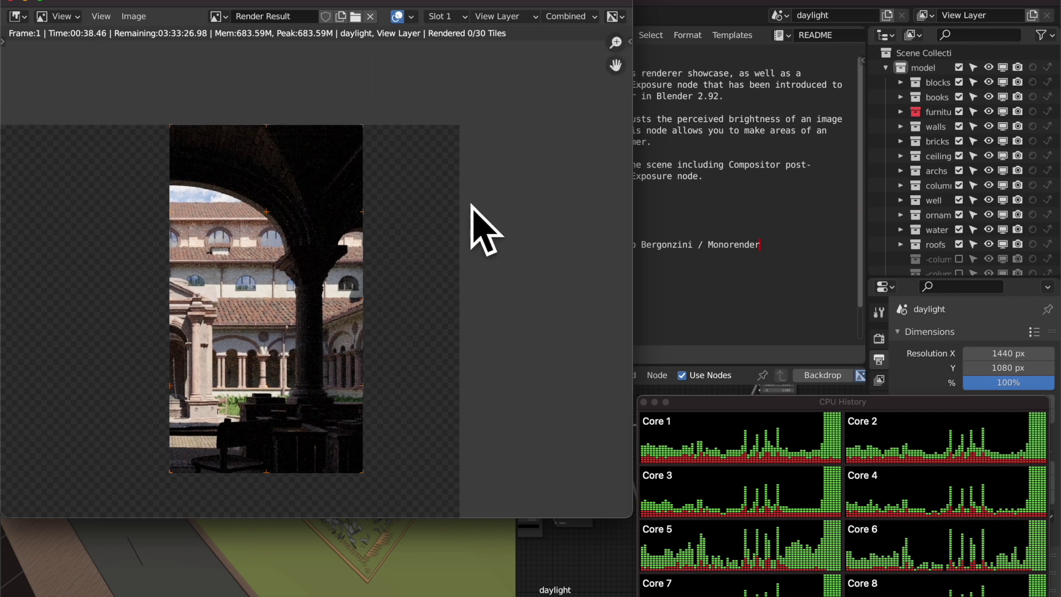
pyautogui.hscroll(-10, 485, 230)
pyautogui.hscroll(7, 486, 230)
pyautogui.hscroll(2, 471, 204)
pyautogui.scroll(-1, 471, 204)
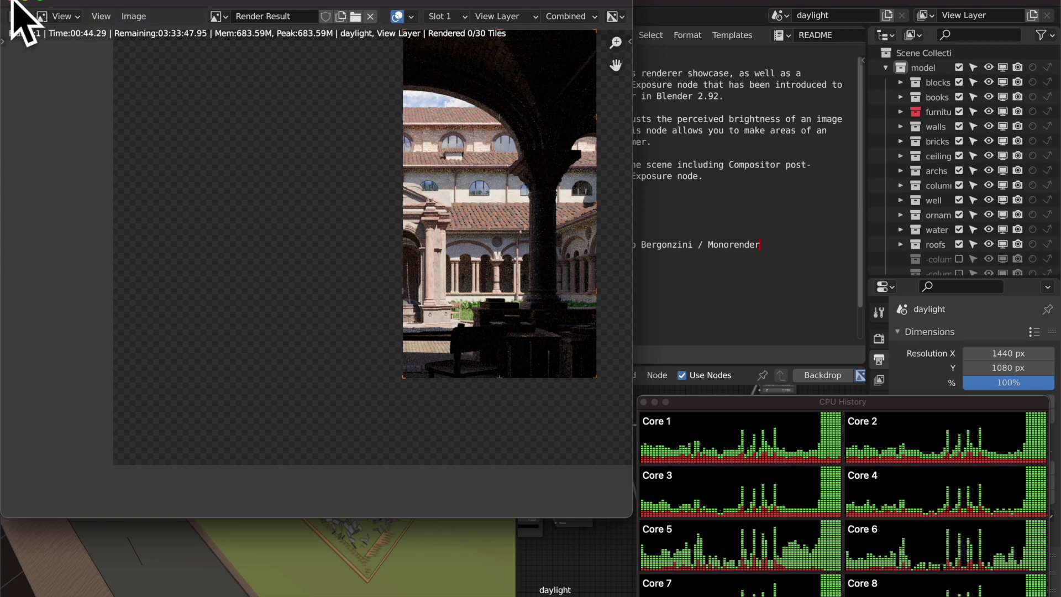
pyautogui.press('Escape')
pyautogui.scroll(-3, 356, 344)
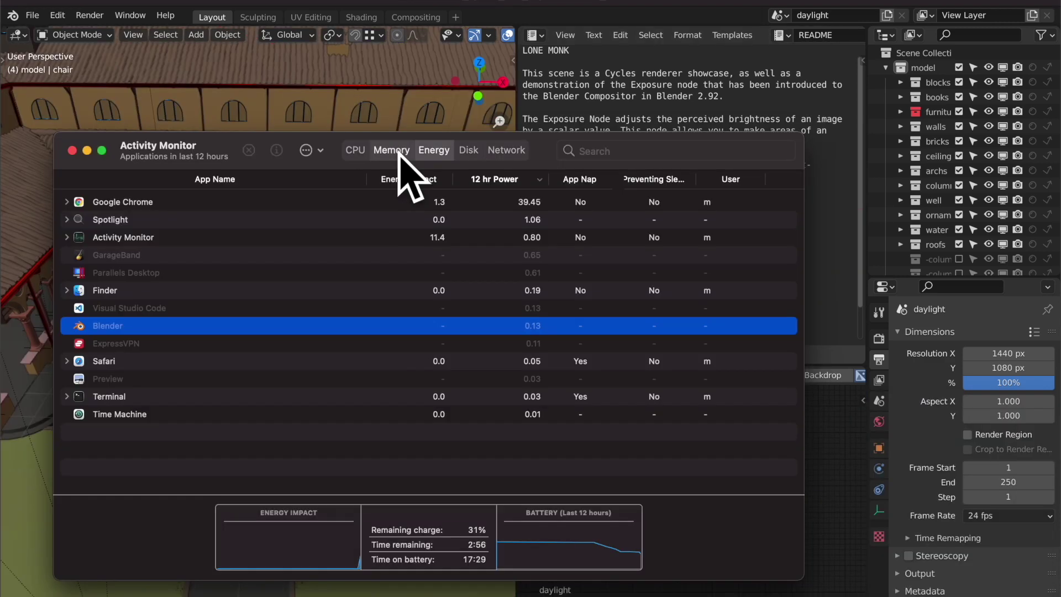
# - Sort Activity Monitor by memory to see Blender at 1.24 GB, then select the moulding.004 railing
pyautogui.click(393, 151)
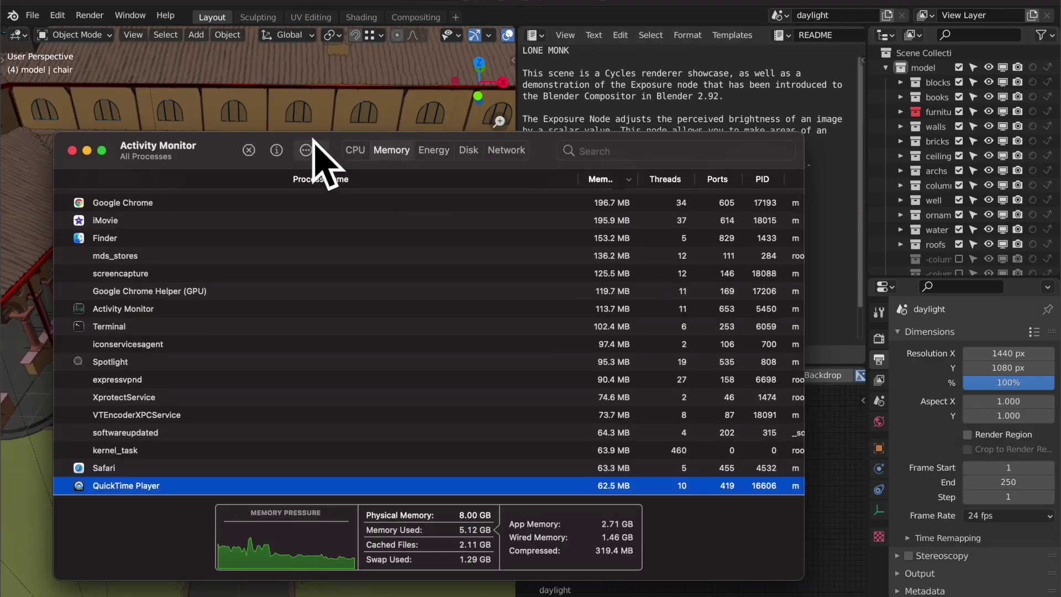
pyautogui.moveTo(224, 146); pyautogui.dragTo(558, 176)
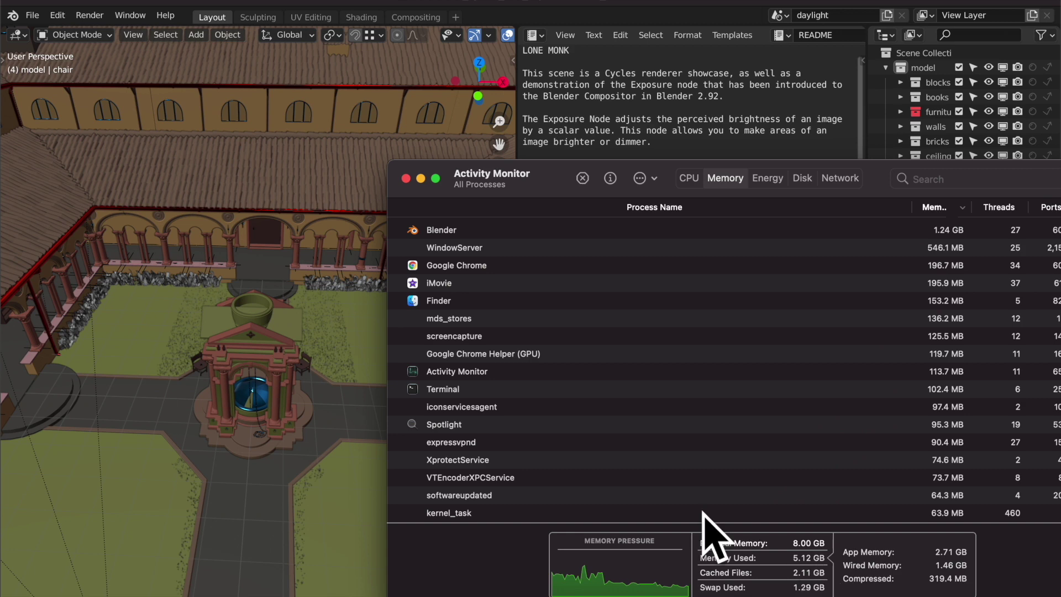
pyautogui.click(220, 267)
pyautogui.click(219, 267)
pyautogui.scroll(5, 230, 387)
pyautogui.scroll(-5, 230, 387)
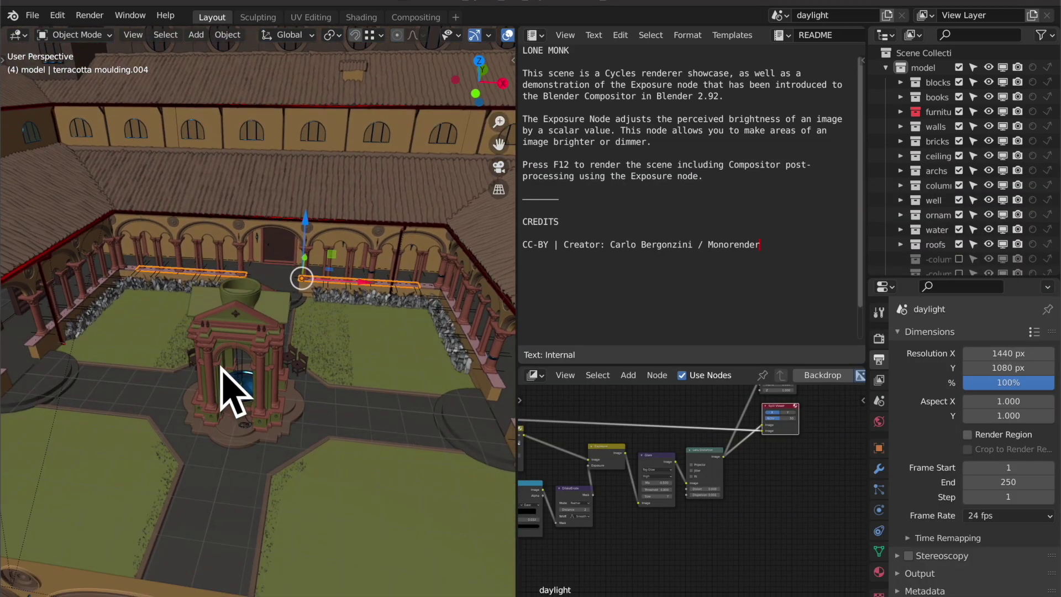
pyautogui.click(31, 15)
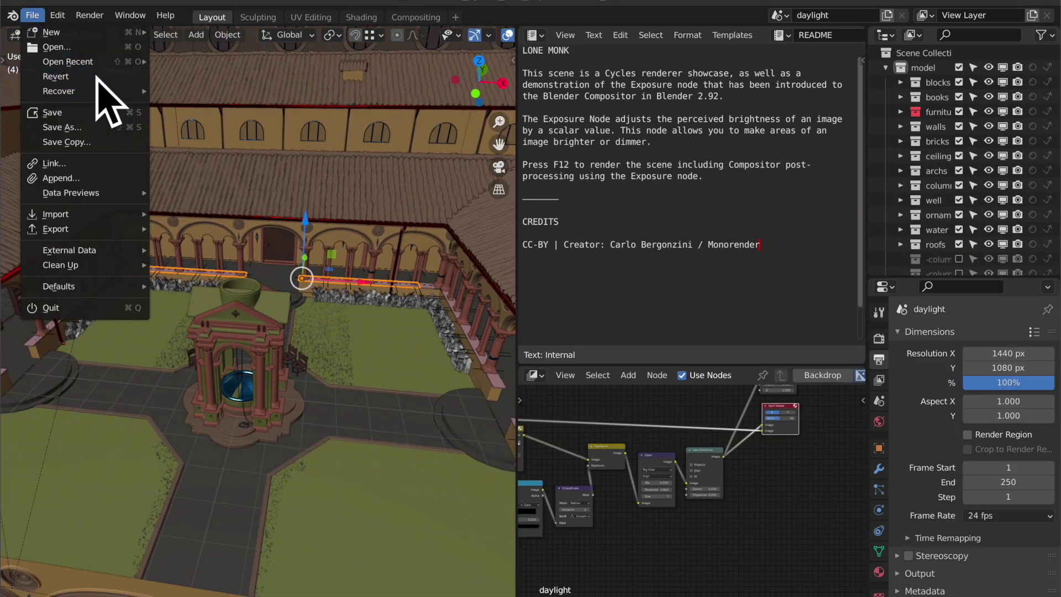
# - Reopen the recent Red Autumn Forest file, discarding the monk scene's changes
pyautogui.moveTo(100, 63)
pyautogui.click(189, 77)
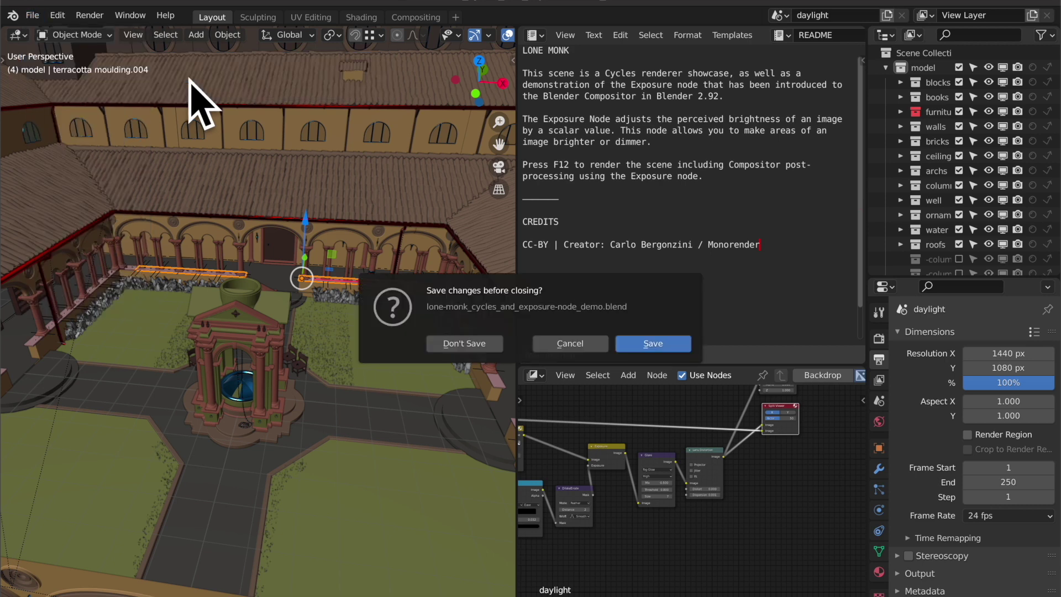
pyautogui.click(495, 345)
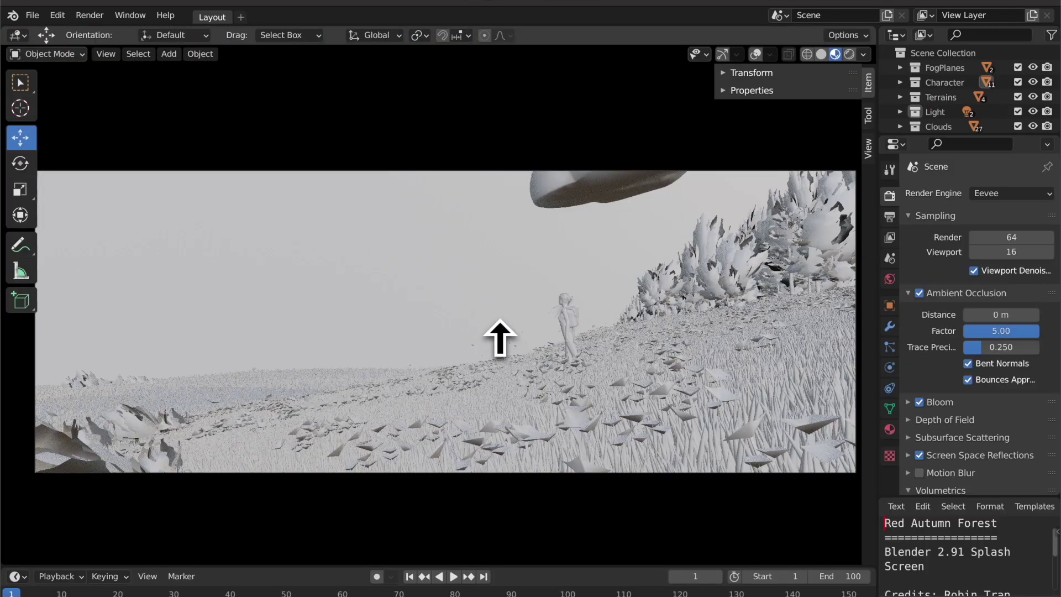
# - Play the forest animation, move the selected object, and bring up Activity Monitor
pyautogui.click(453, 577)
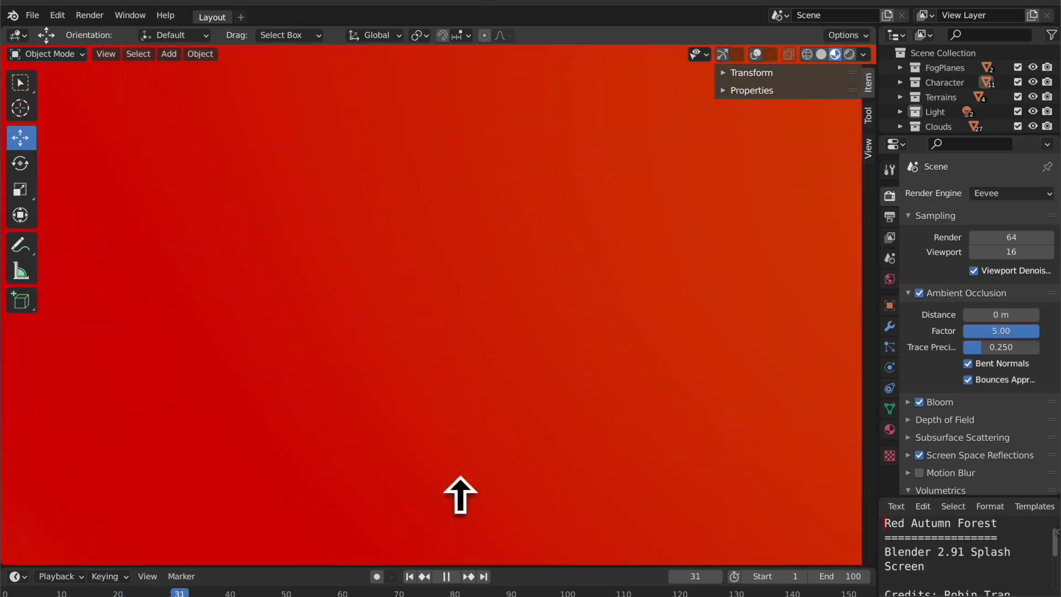
pyautogui.press('g')
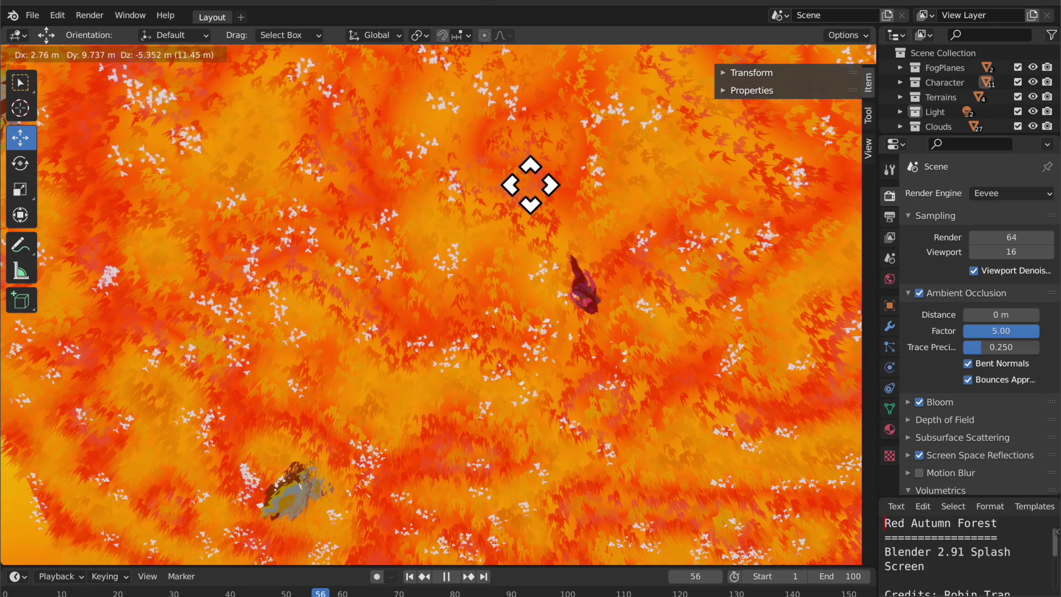
pyautogui.click(568, 253)
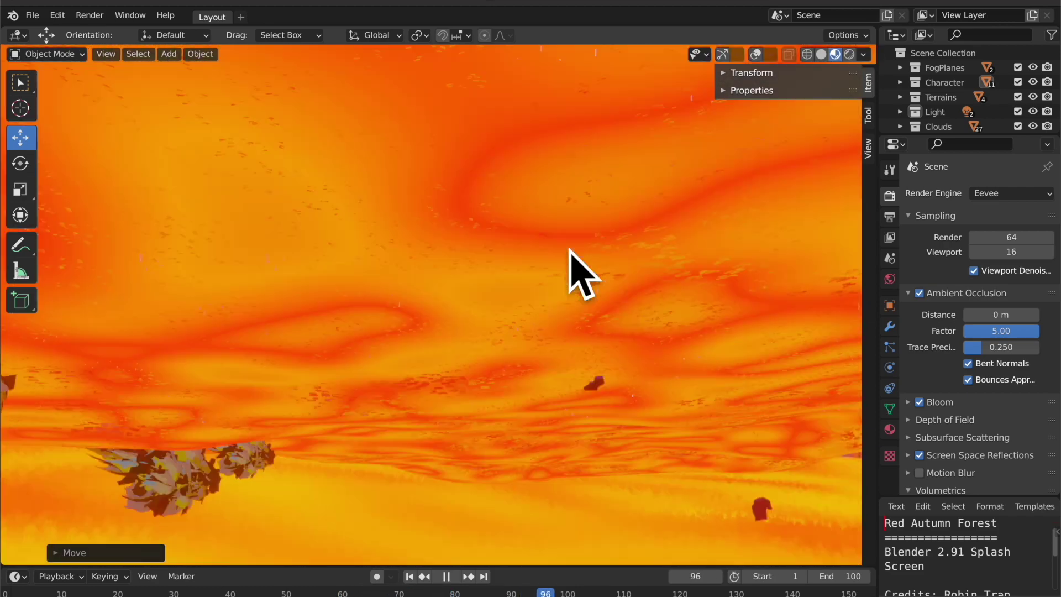
pyautogui.click(21, 108)
pyautogui.click(619, 586)
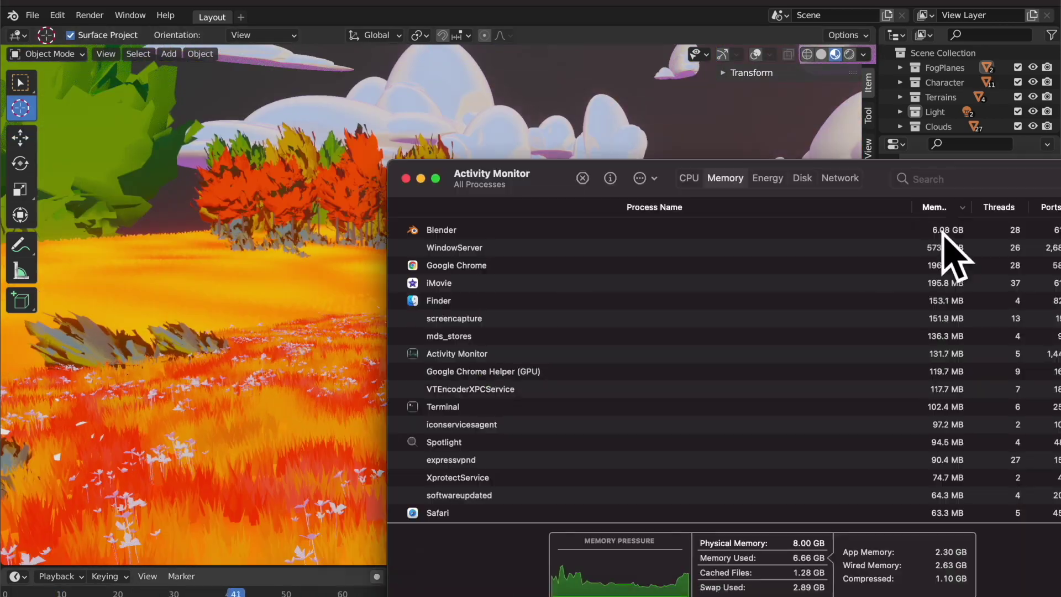
pyautogui.click(942, 231)
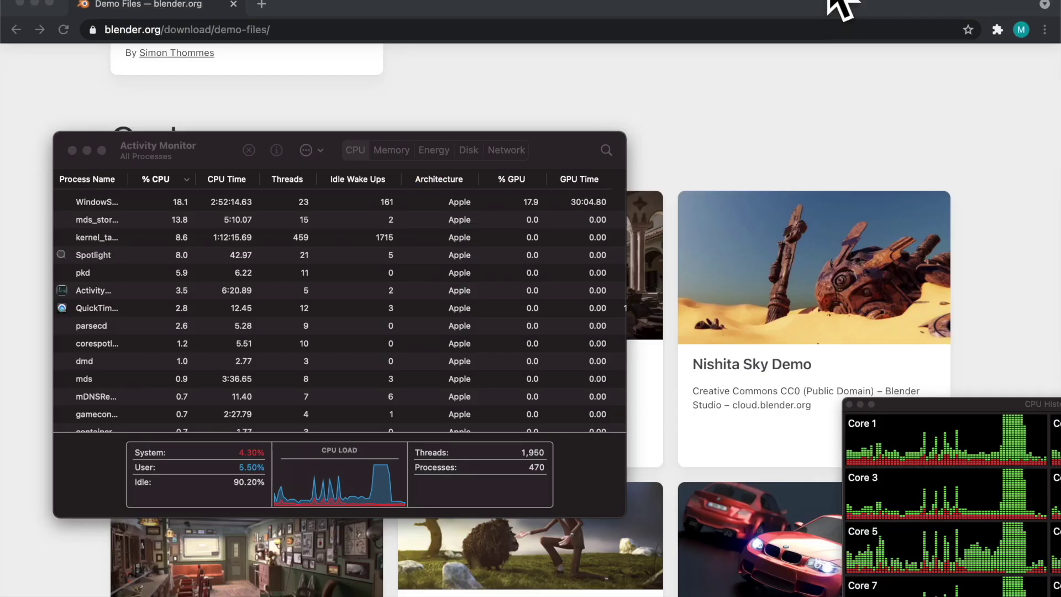
# - Show the menu-bar battery status confirming the Mac is running on battery power
pyautogui.click(832, 2)
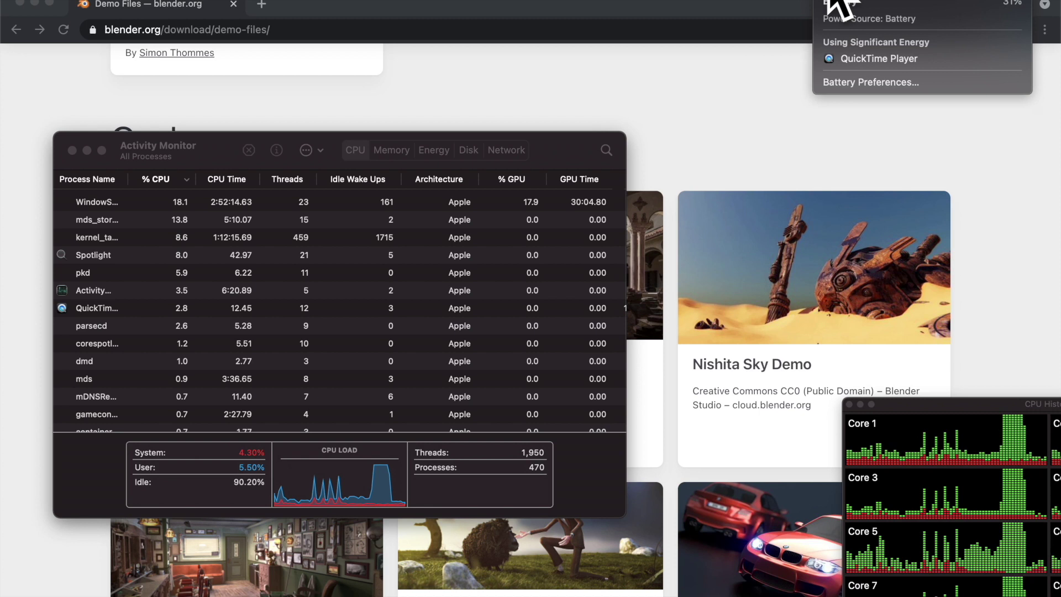